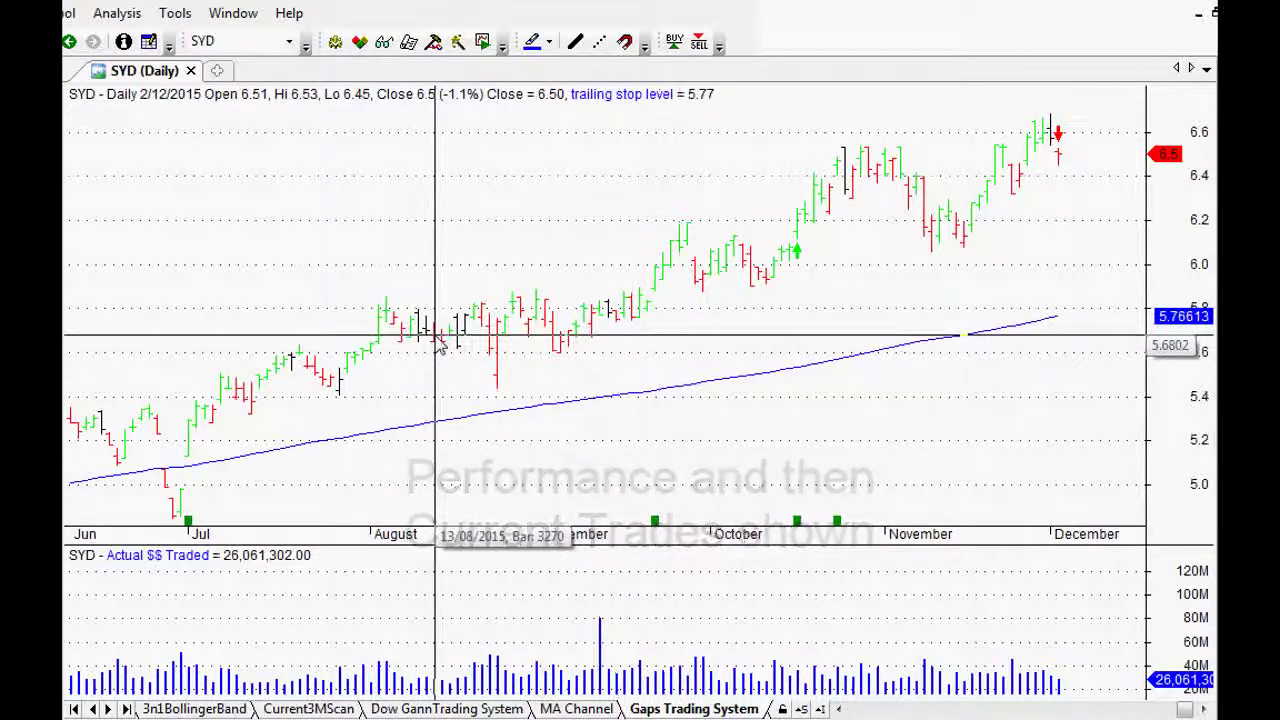
- Look at the MA Channel chart sheet for SYD and return to the Gaps Trading System sheet
mouse_move(446, 310)
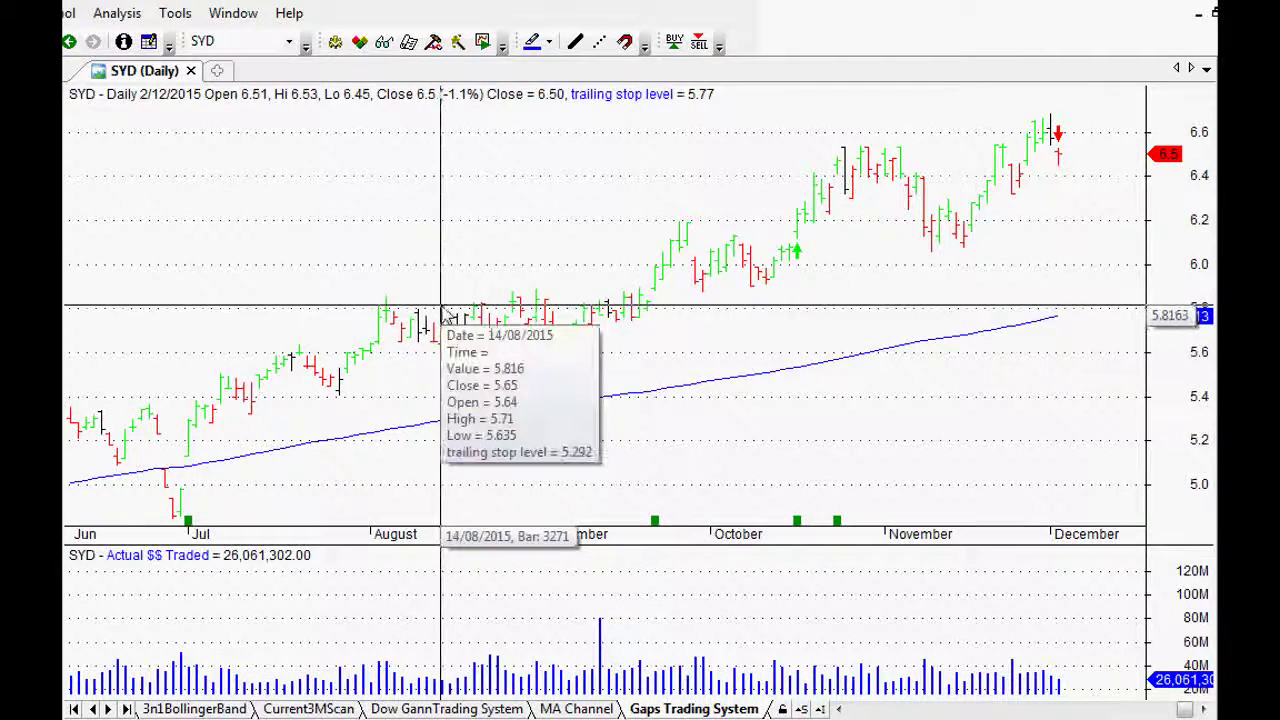
left_click(597, 708)
left_click(670, 709)
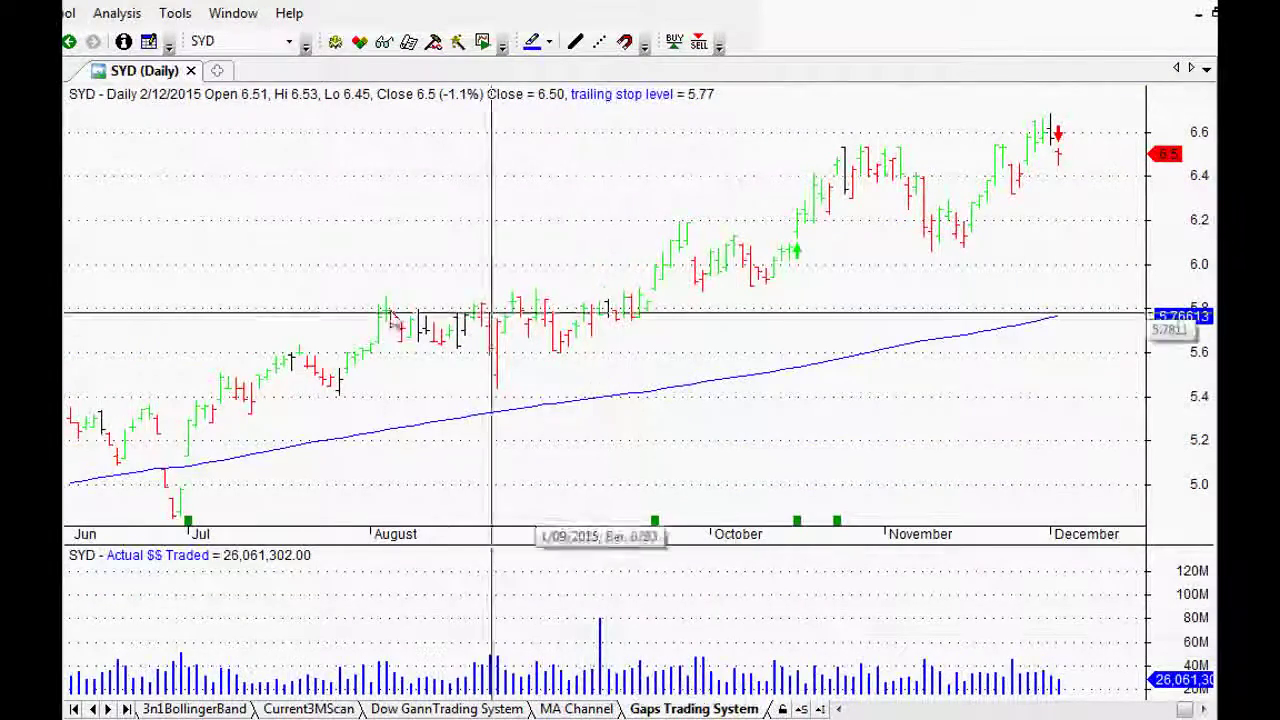
- Open Automatic Analysis and backtest GapUp1_wkly.afl on the filtered symbols from 1/01/2015 to 5/12/2015
left_click(130, 12)
left_click(175, 166)
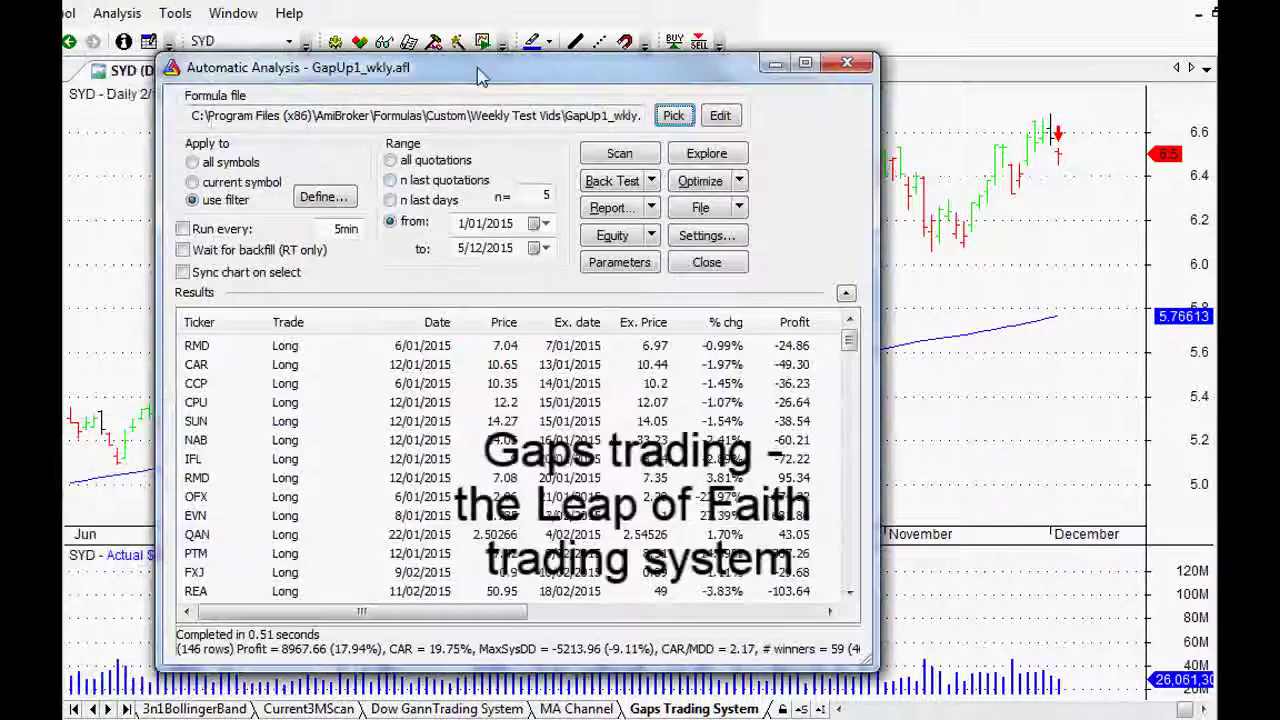
left_click_drag(478, 76, 515, 78)
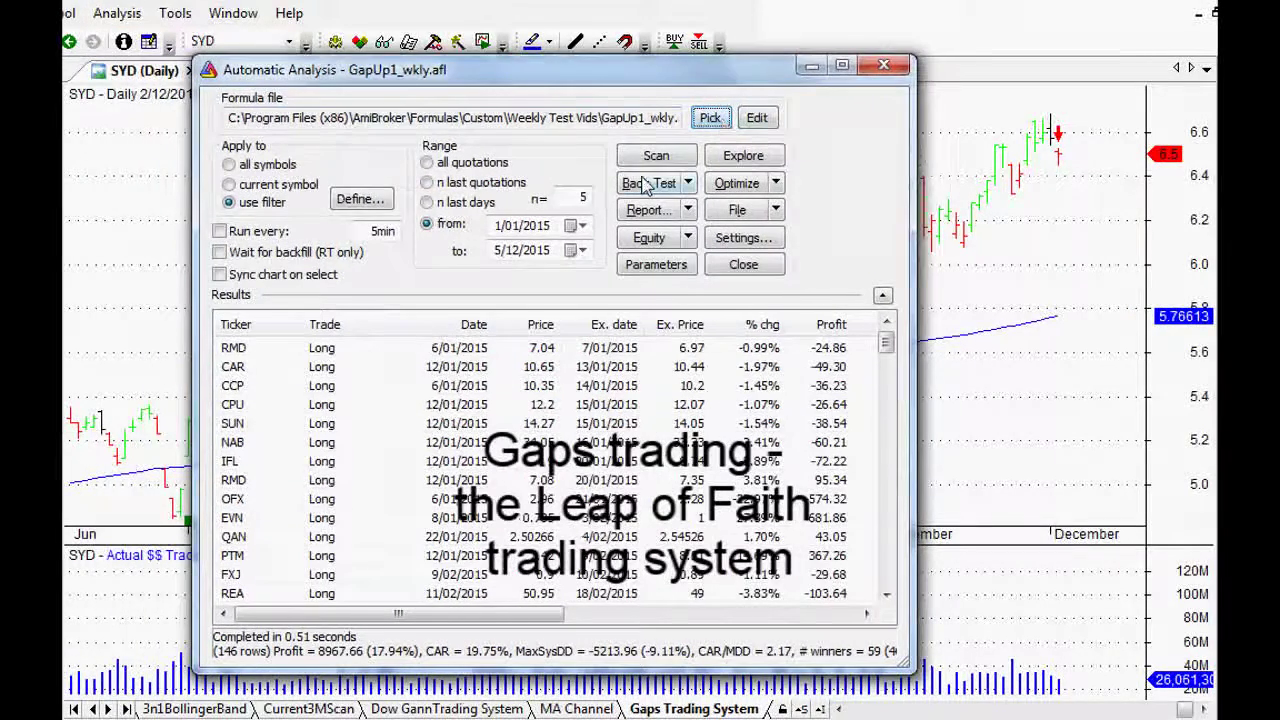
left_click(646, 186)
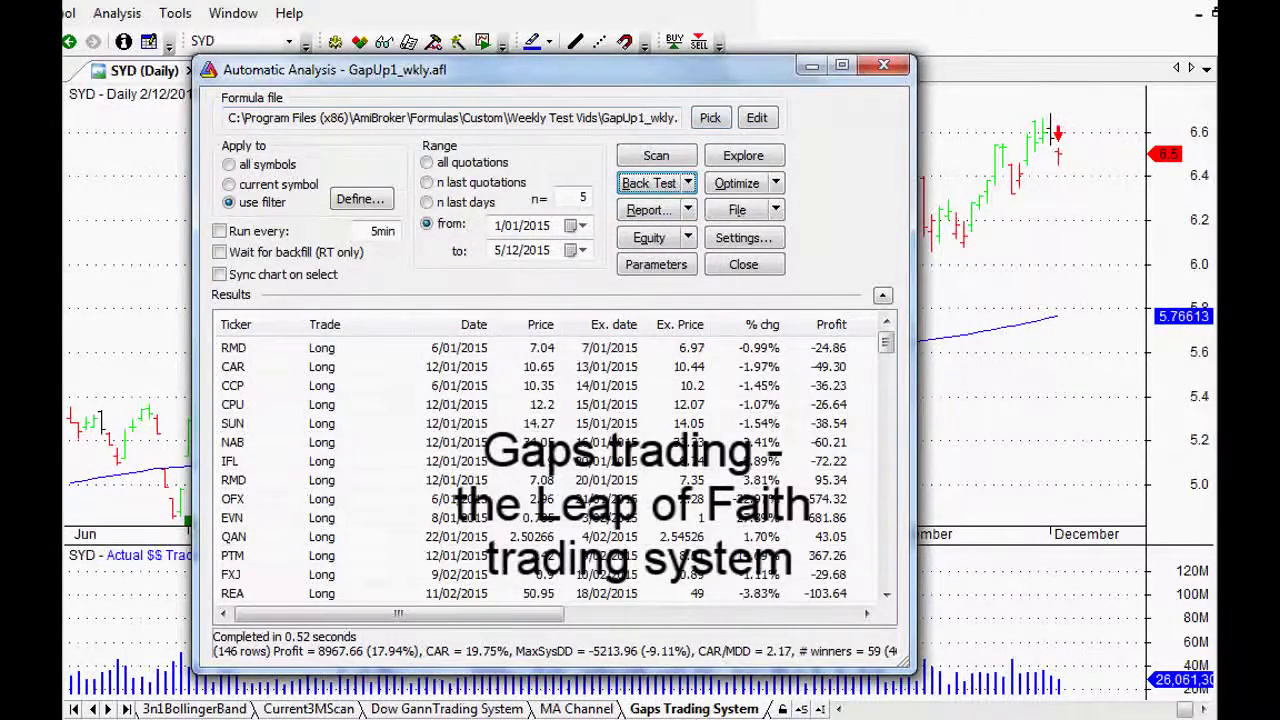
- Open the GapUp1_wkly backtest report and review its performance statistics
left_click(648, 209)
left_click_drag(270, 6, 672, 78)
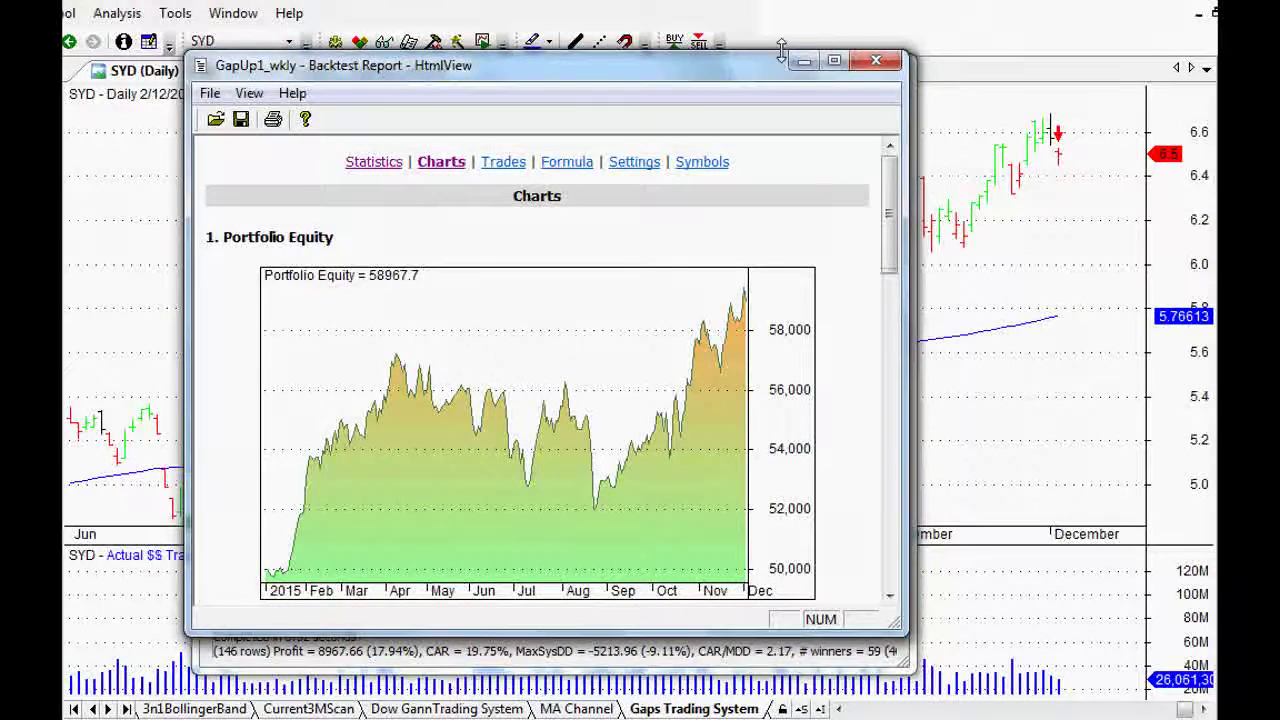
left_click_drag(781, 50, 781, 27)
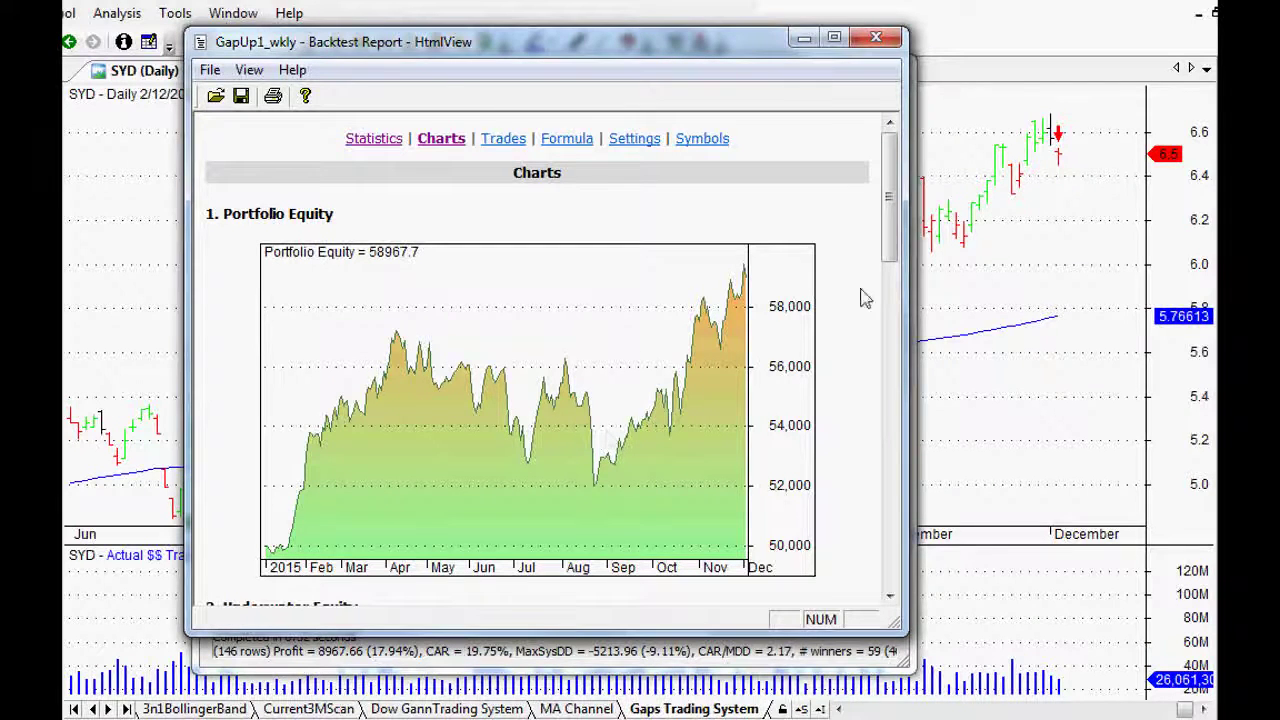
left_click(373, 138)
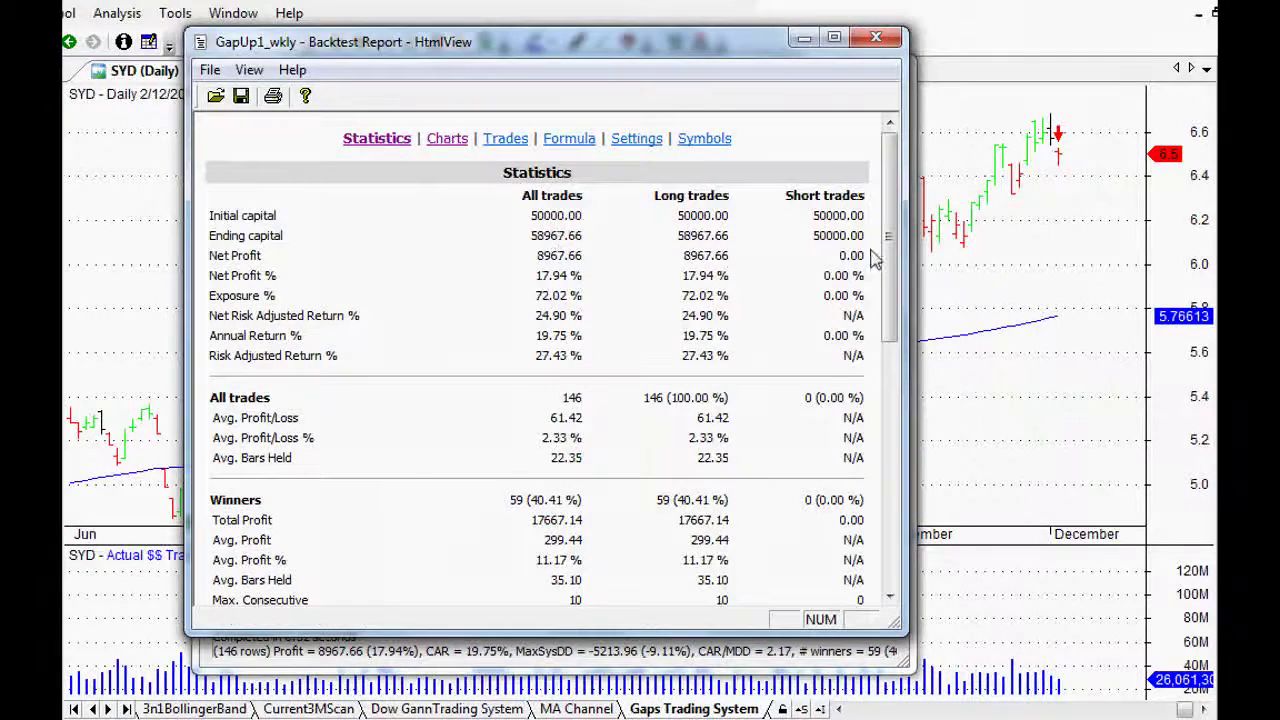
scroll(885, 265, "down", 3)
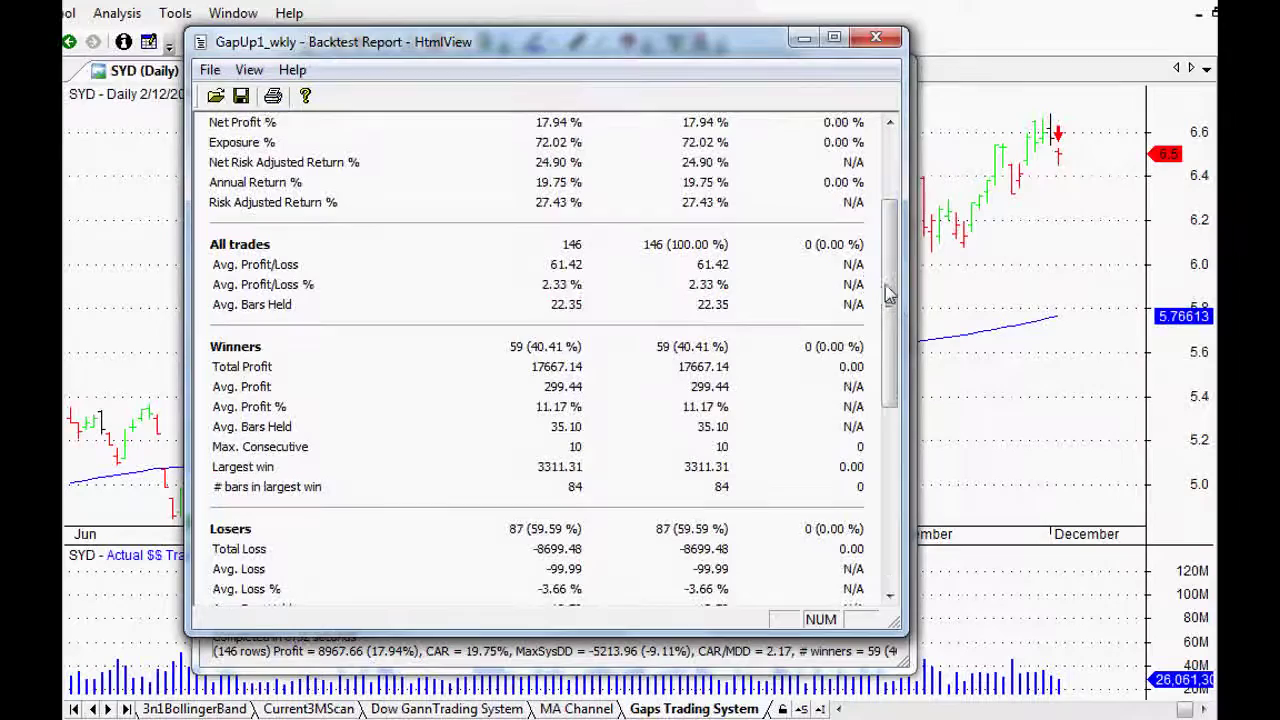
left_click_drag(890, 352, 895, 250)
- Review the portfolio equity and underwater equity charts in the GapUp1_wkly report, and minimize the report
left_click(446, 142)
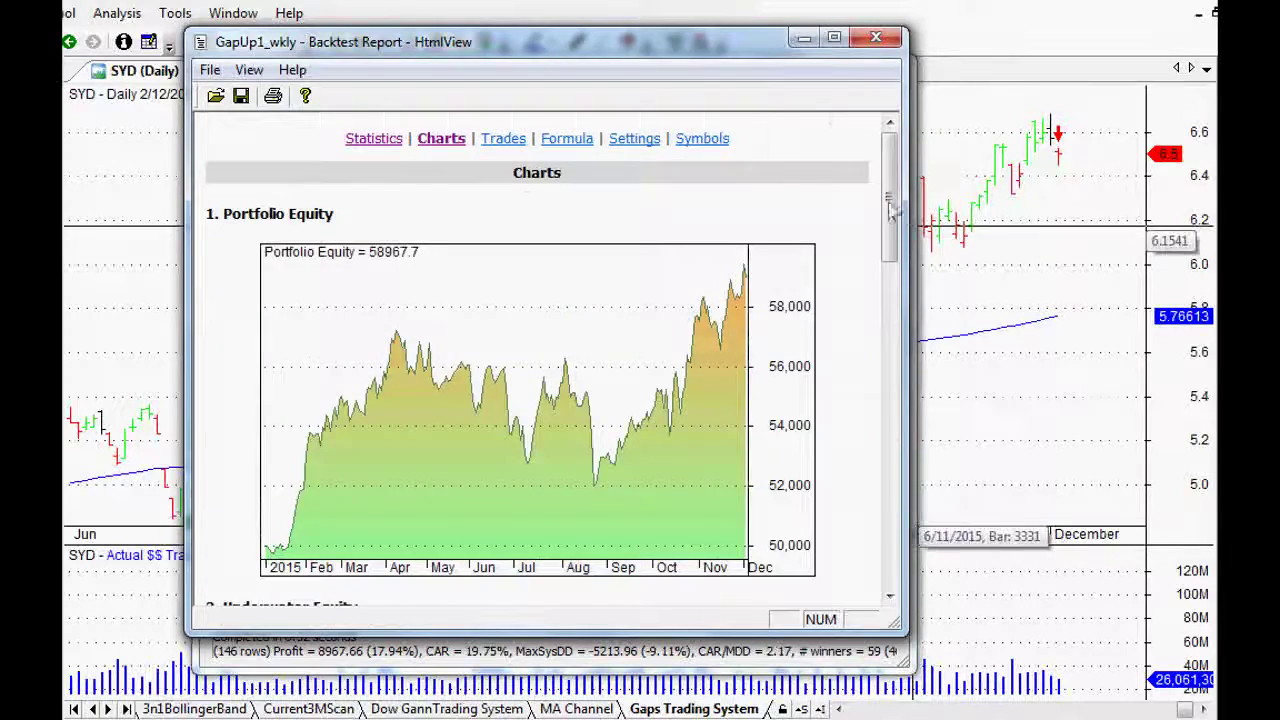
left_click_drag(890, 205, 886, 322)
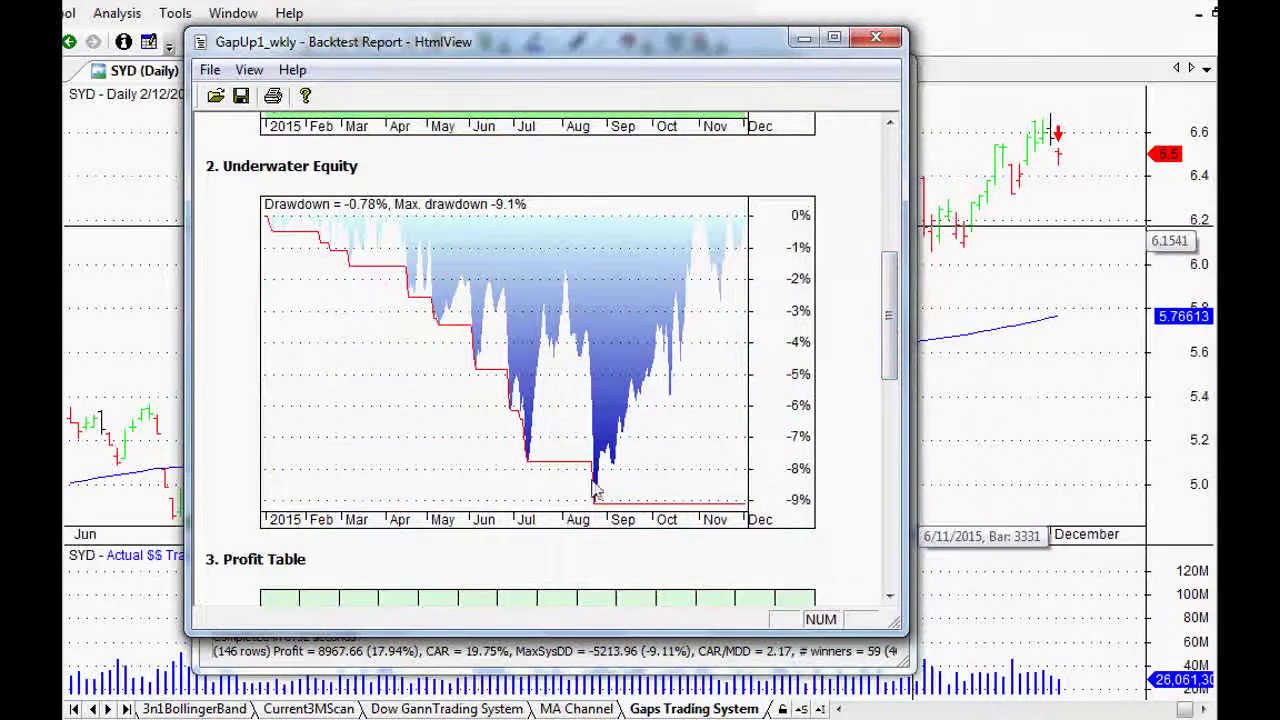
left_click_drag(890, 313, 912, 498)
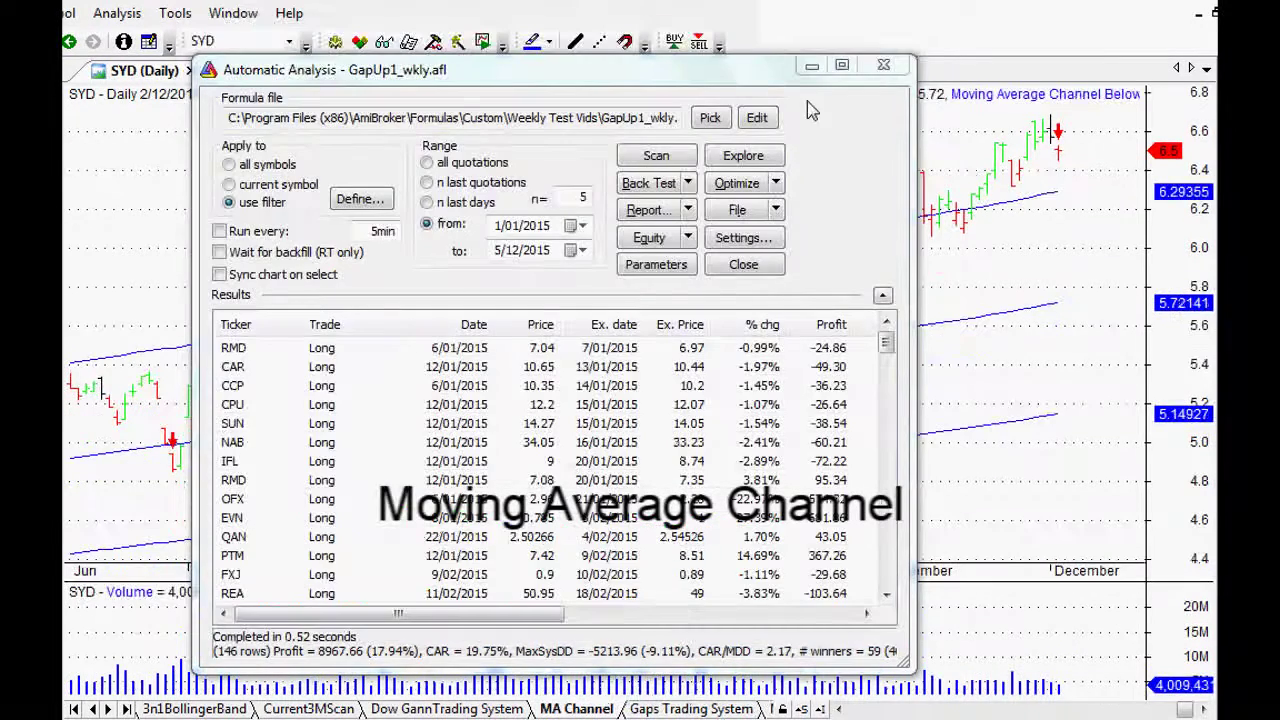
left_click(812, 65)
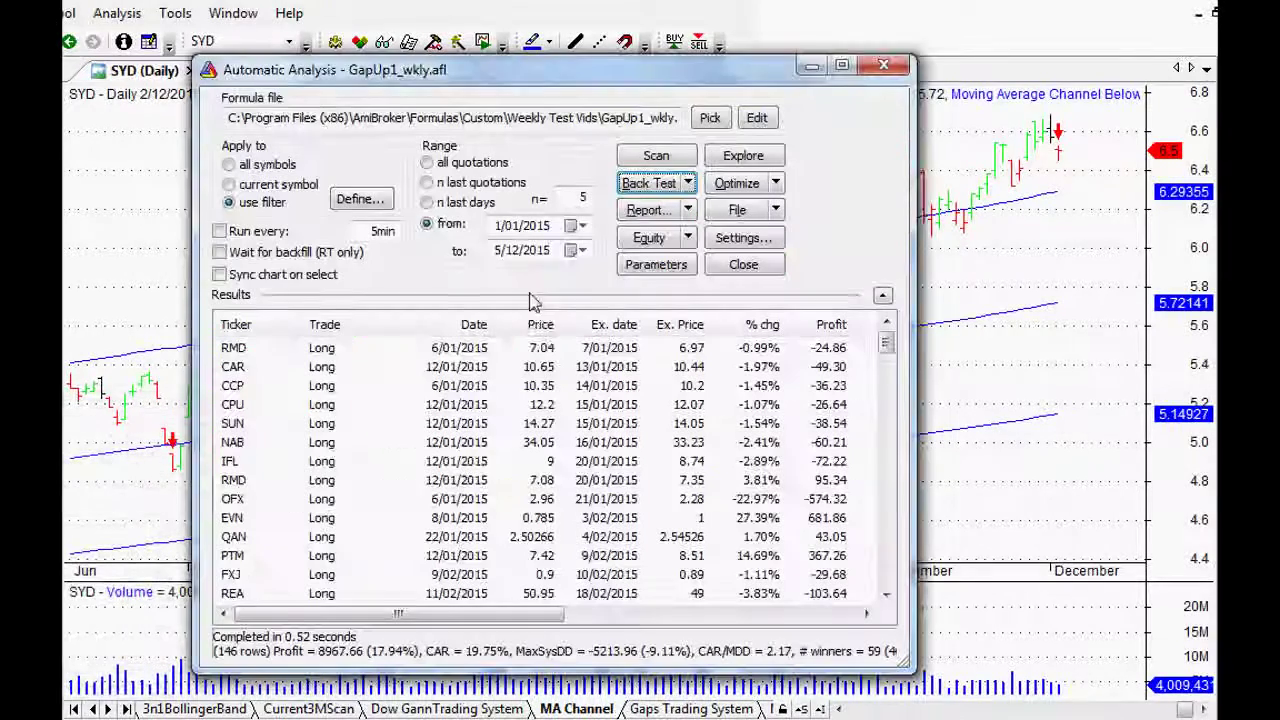
- Load the formula MA Channel_wkly.afl from Weekly Test Vids and run its backtest
left_click(710, 118)
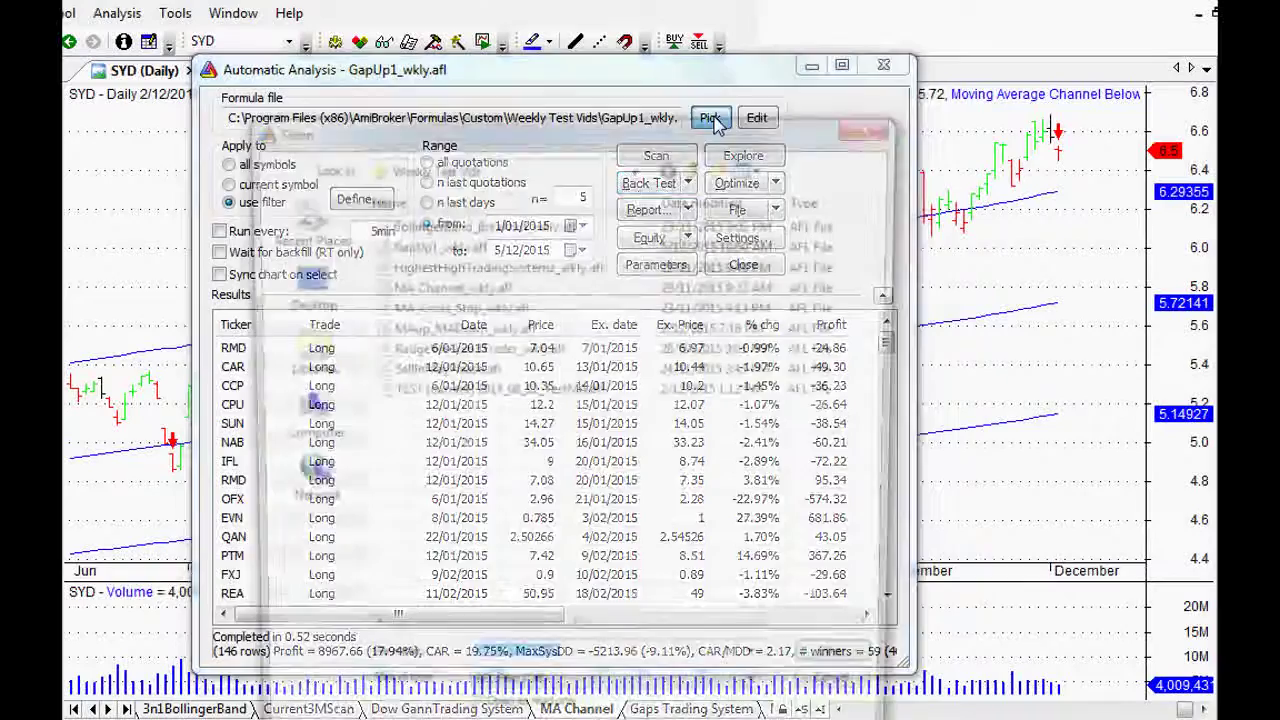
left_click(440, 287)
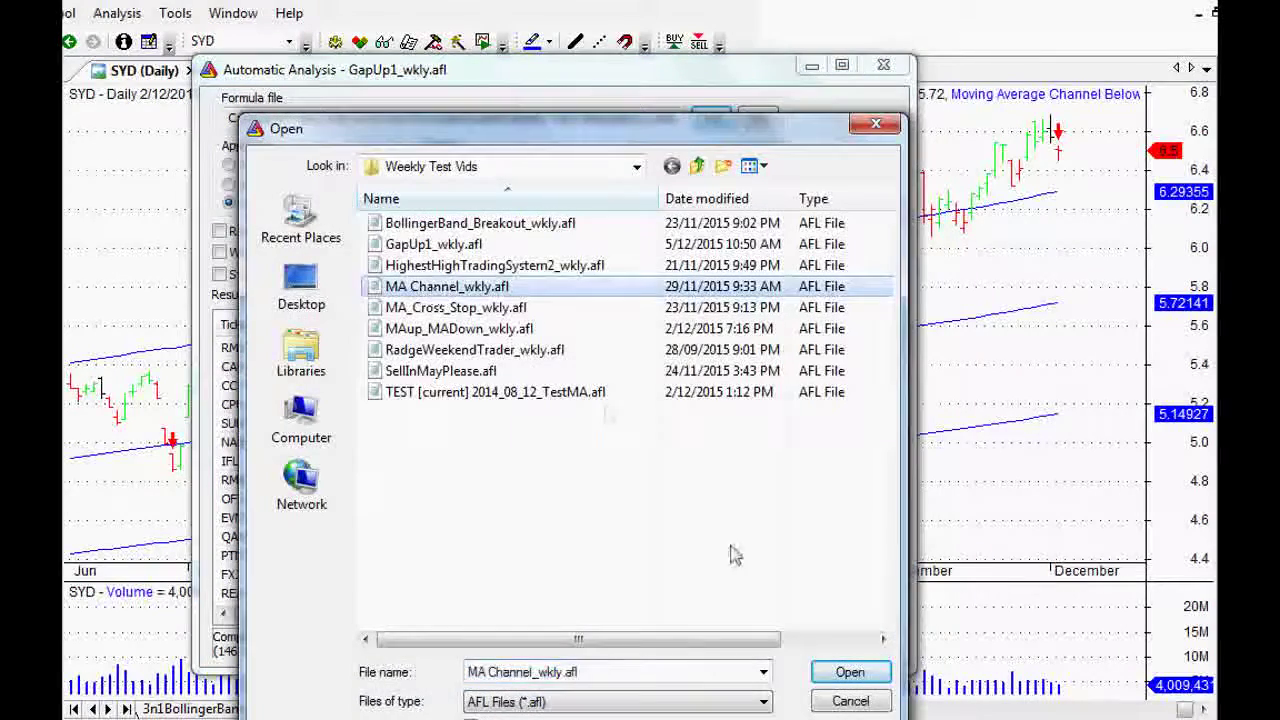
left_click(838, 680)
left_click(652, 183)
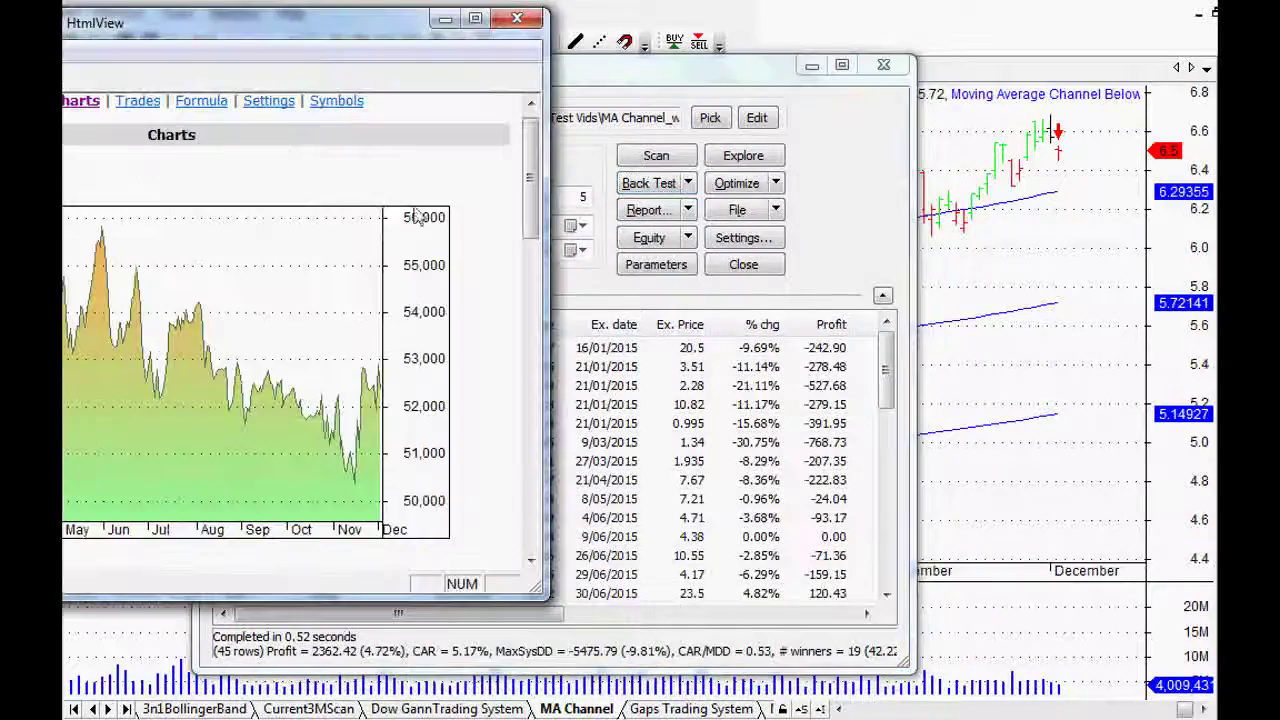
- Review the portfolio equity, underwater equity and profit table charts in the MA Channel_wkly report, and minimize the report
left_click_drag(222, 33, 595, 41)
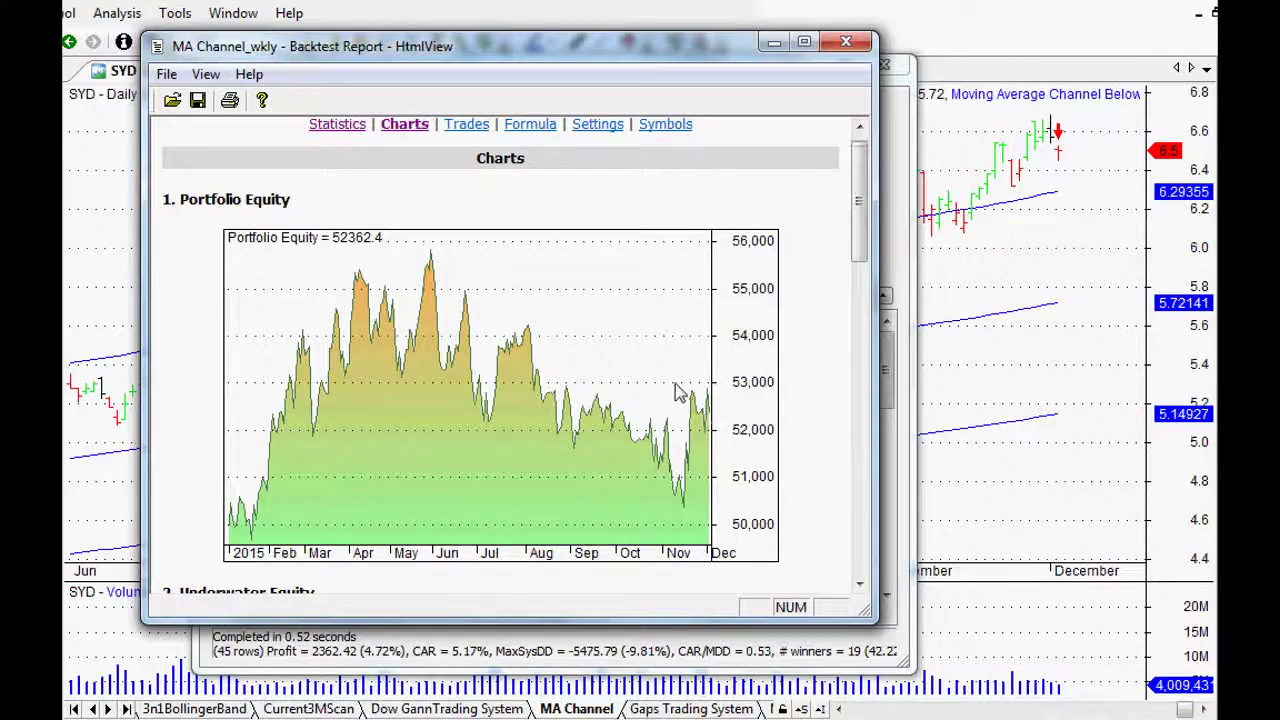
left_click_drag(866, 210, 709, 343)
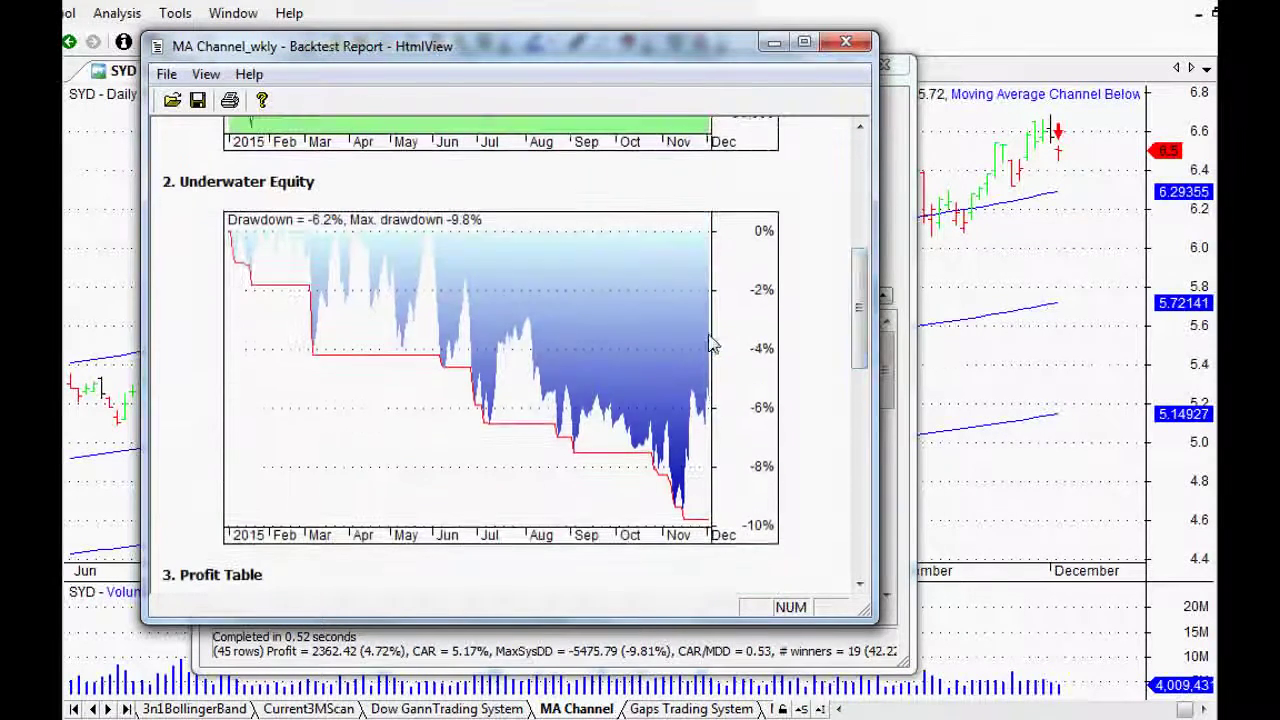
left_click_drag(866, 314, 870, 440)
scroll(785, 373, "up", 1)
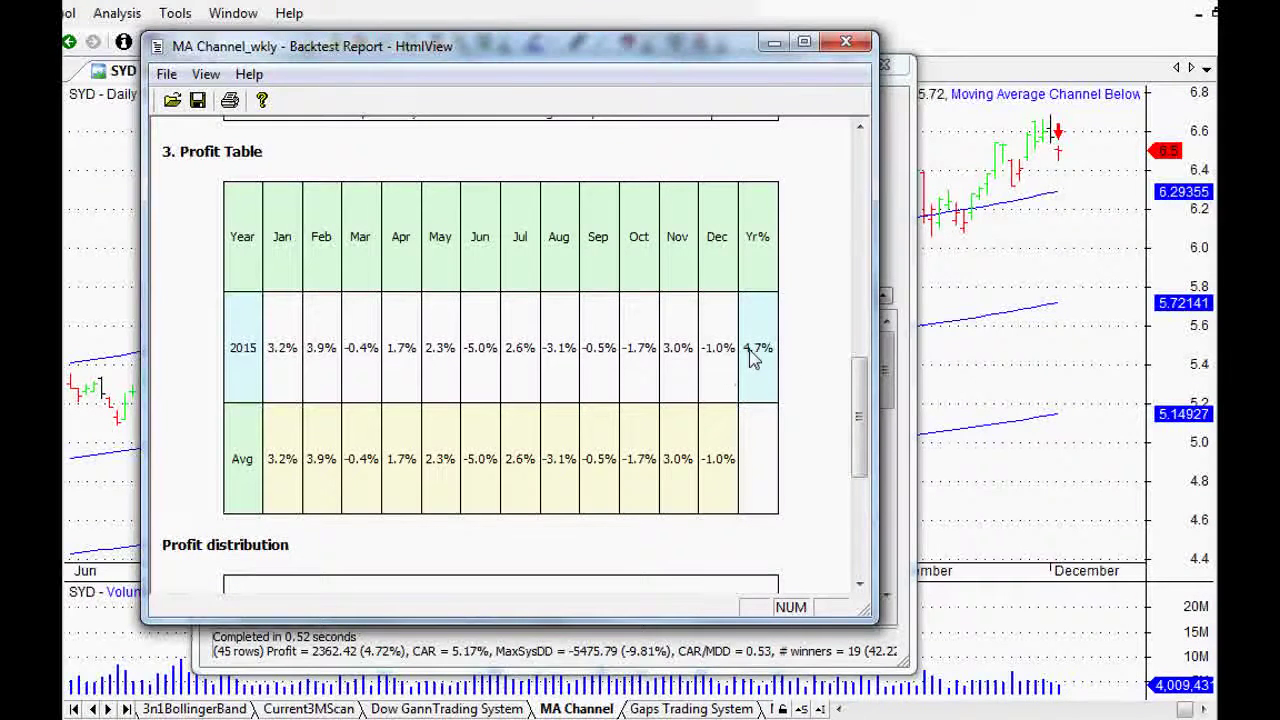
left_click_drag(860, 414, 838, 170)
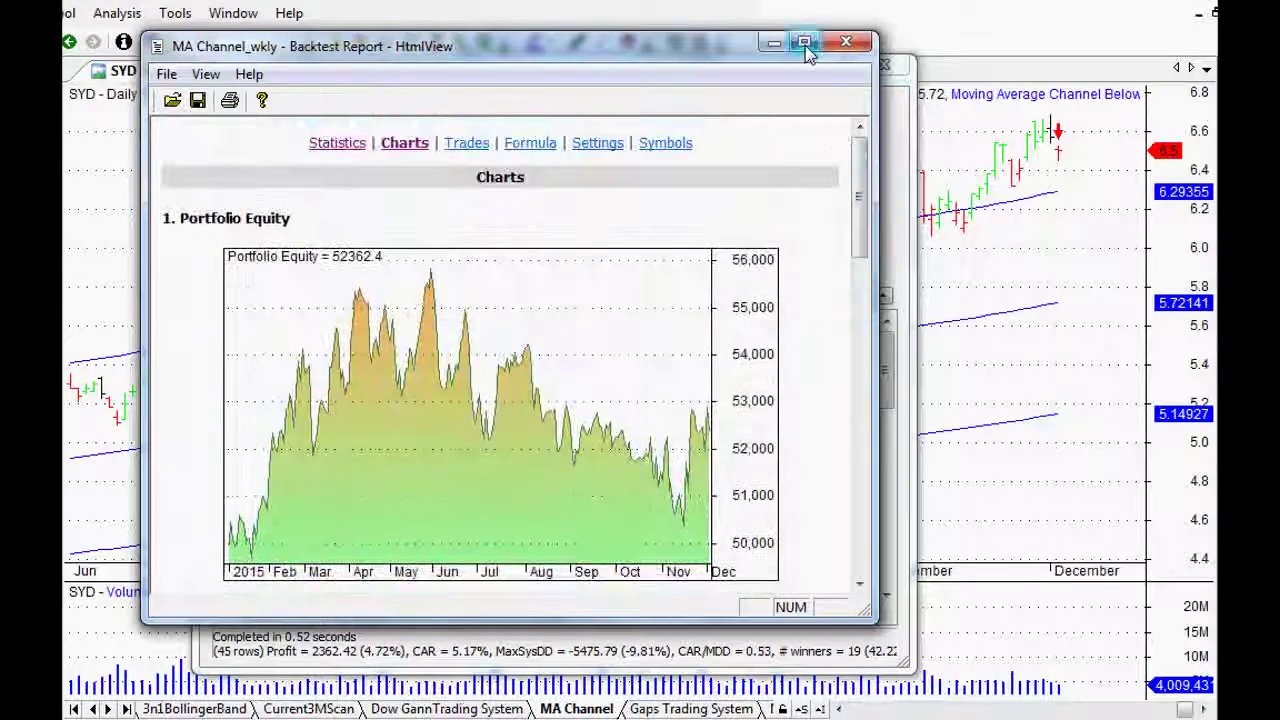
left_click(771, 46)
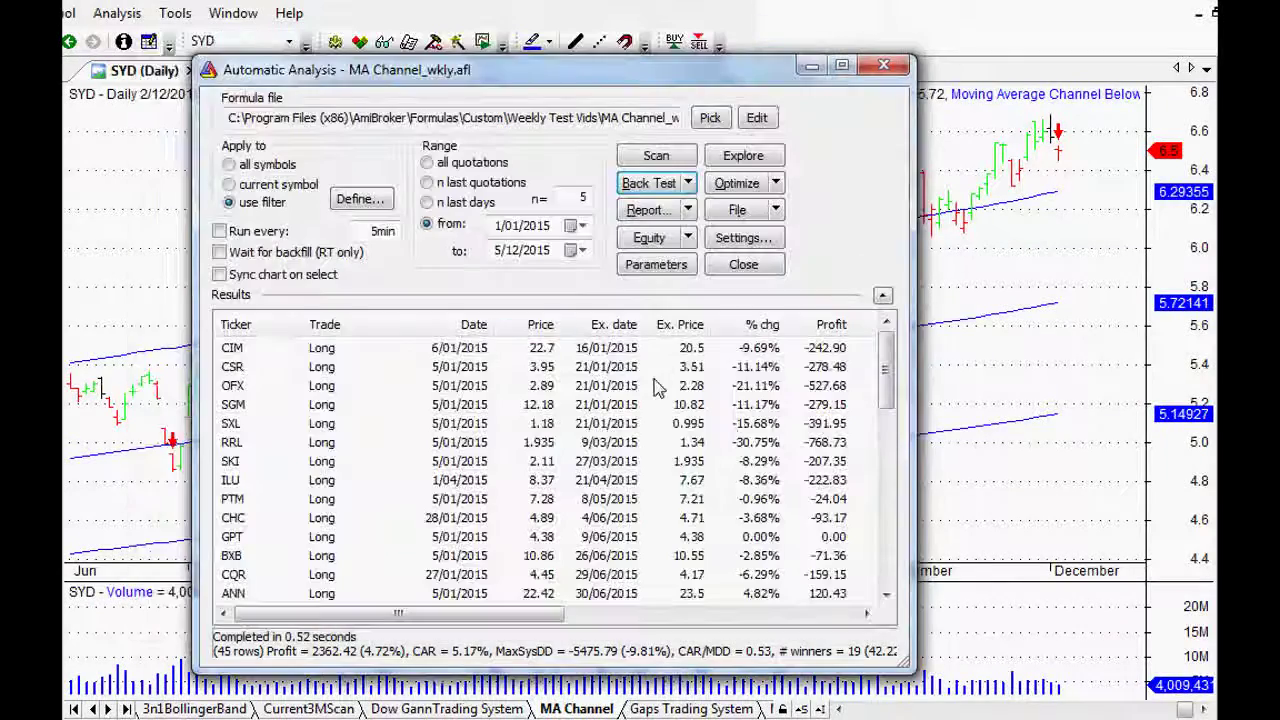
- Set the backtester periodicity to Weekly and accept the settings
left_click(730, 240)
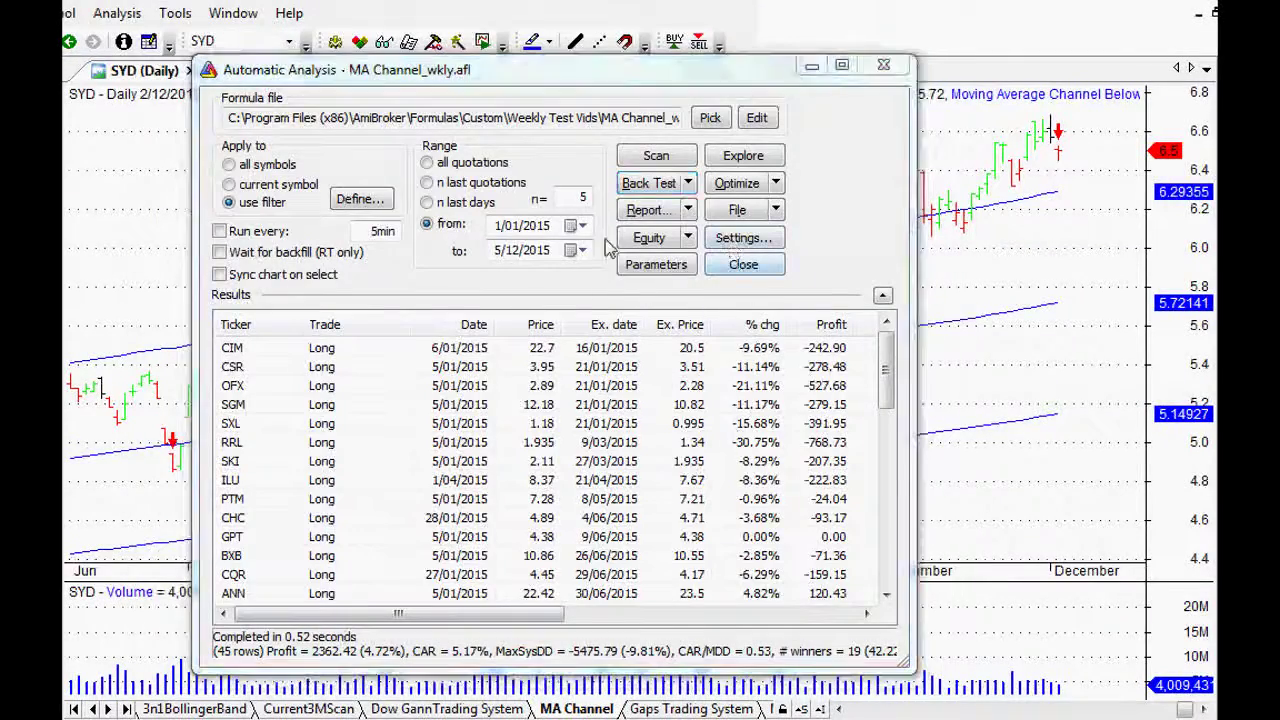
left_click(528, 247)
left_click(500, 311)
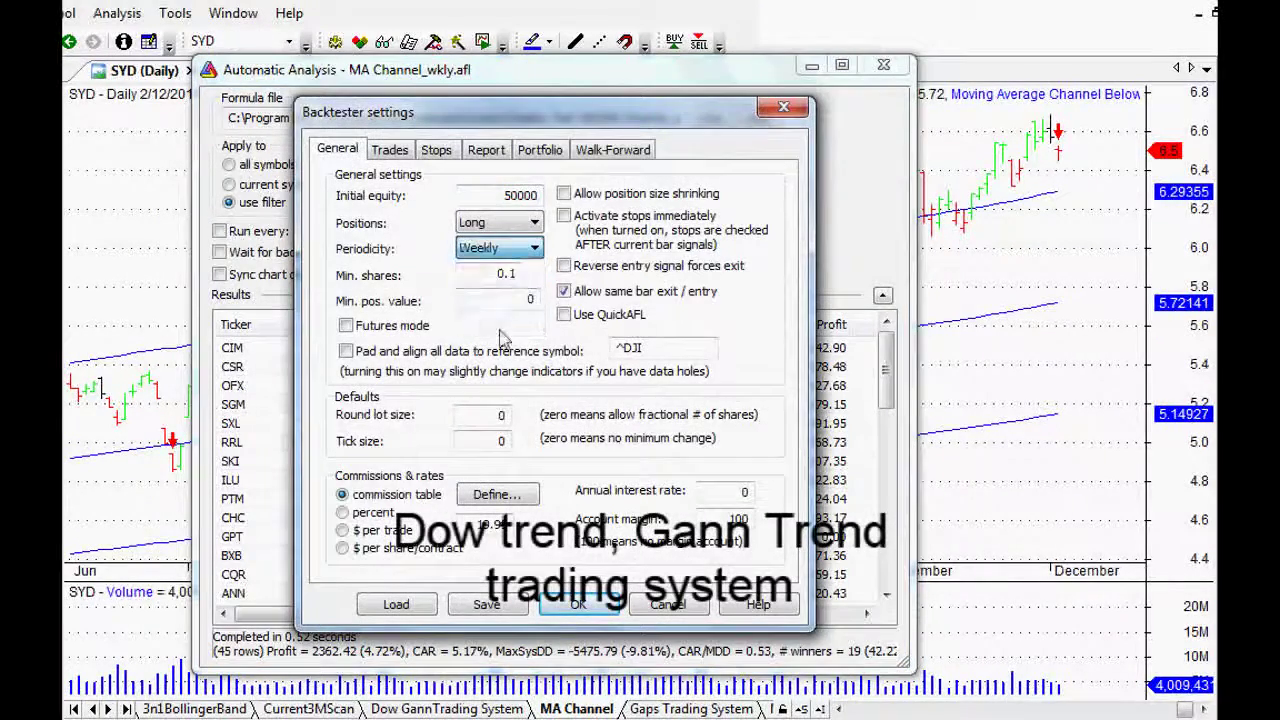
left_click(579, 604)
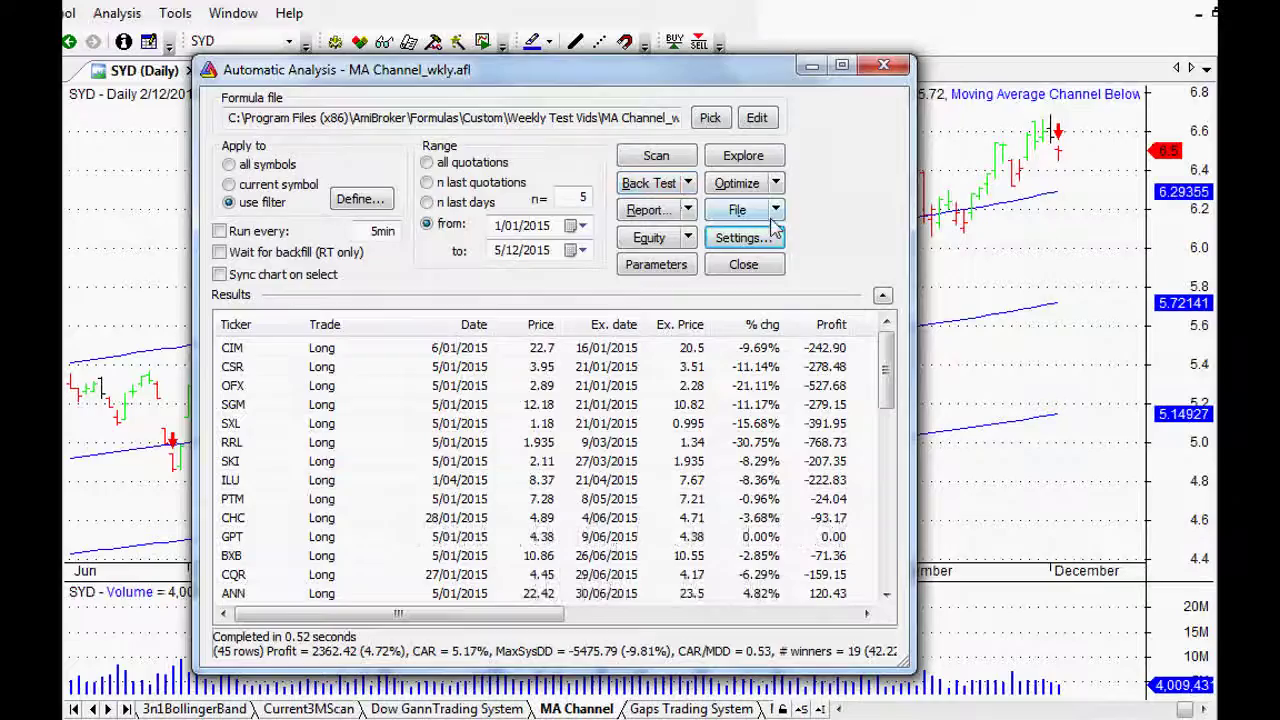
- Load the formula TEST [current] 2014_08_12_TestMA.afl and run its backtest
left_click(718, 118)
left_click(450, 392)
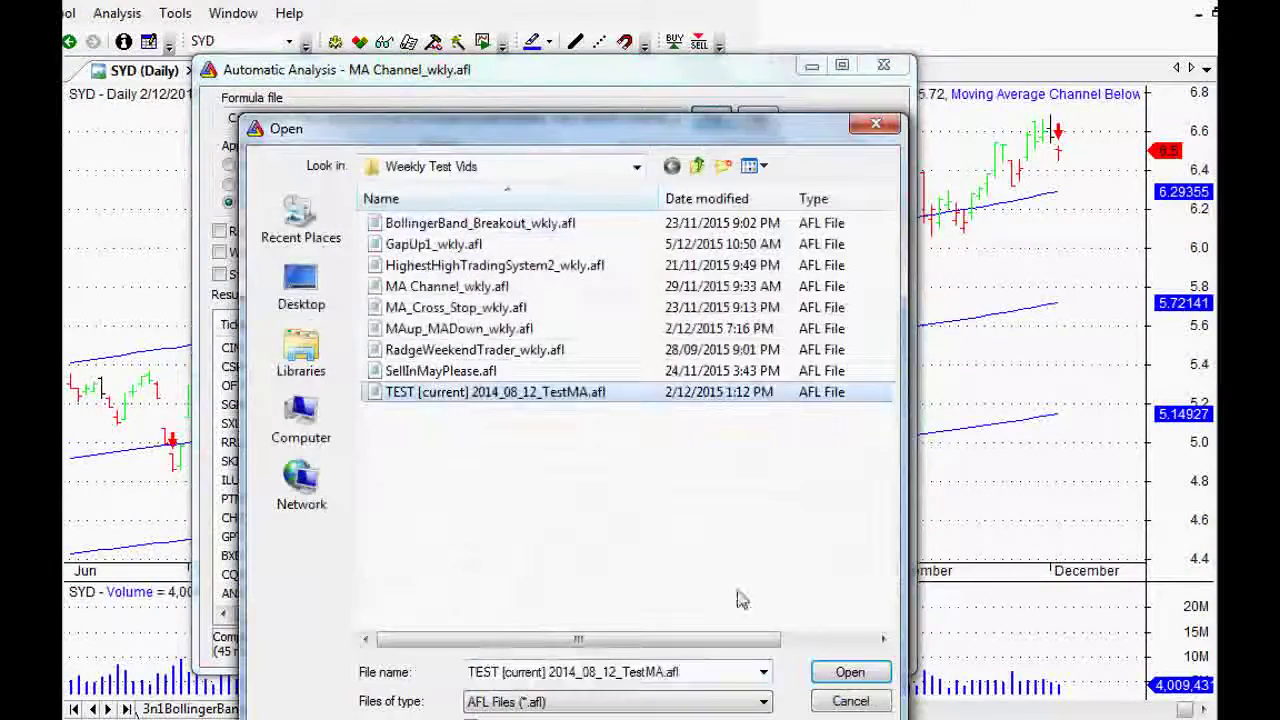
left_click(851, 672)
left_click(651, 183)
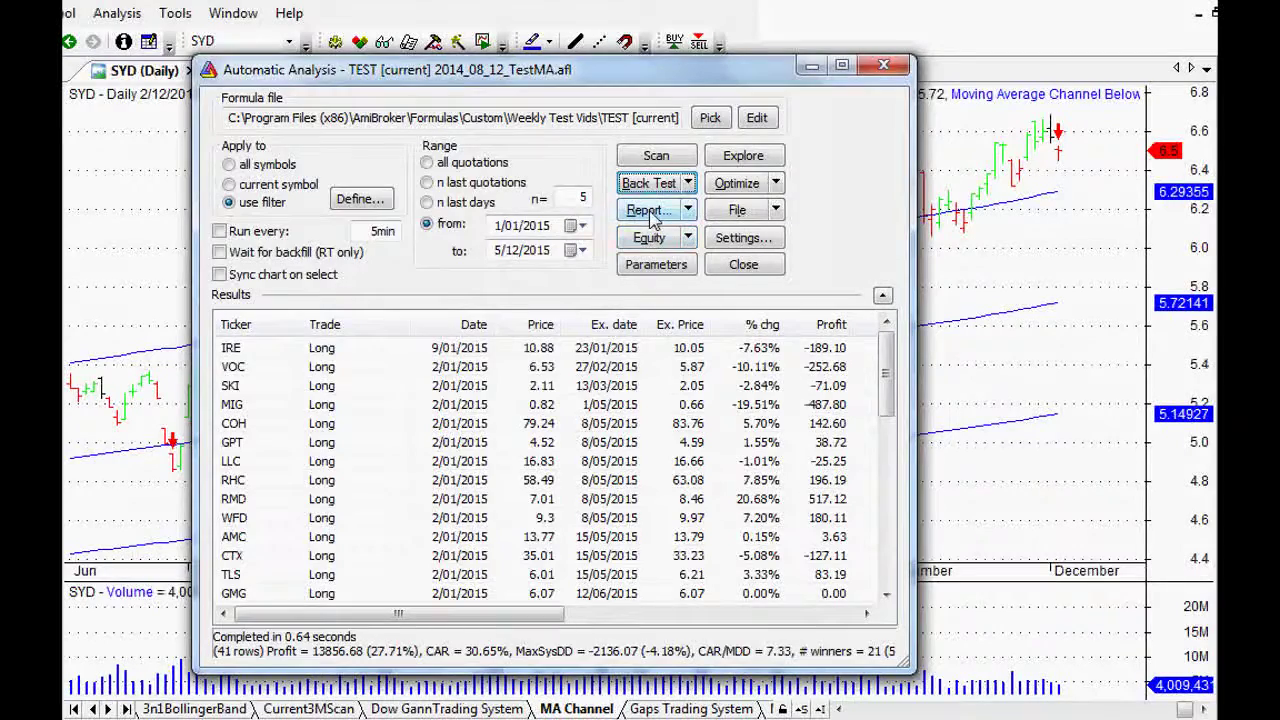
- Open the TestMA backtest report and review its net profit, winners, losers and drawdown statistics
left_click(648, 211)
left_click_drag(472, 128, 464, 100)
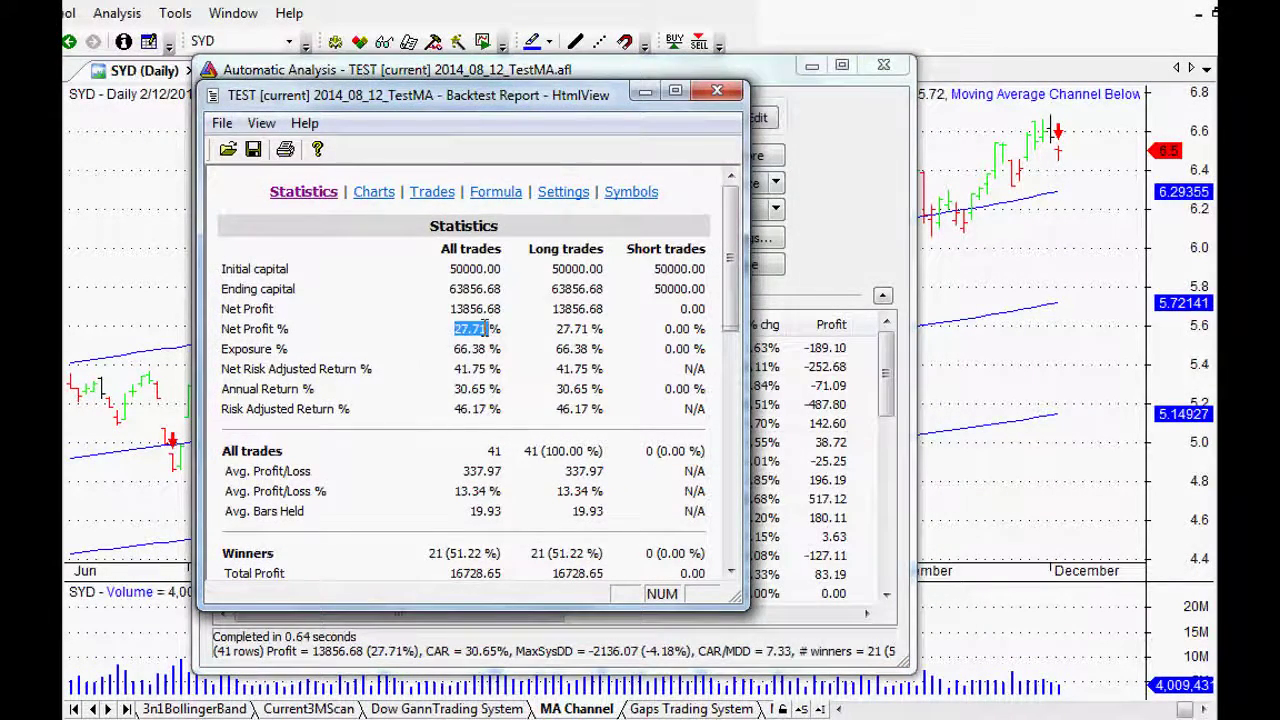
left_click(643, 323)
scroll(733, 282, "down", 3)
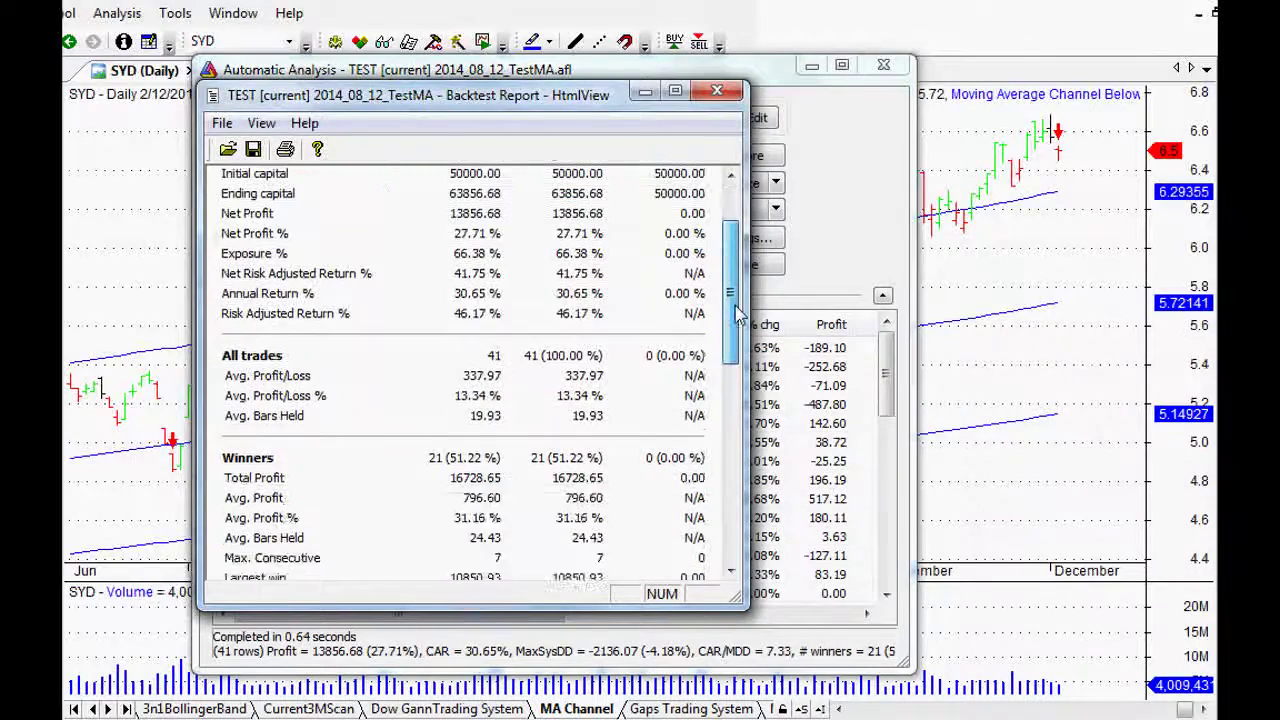
scroll(740, 340, "down", 2)
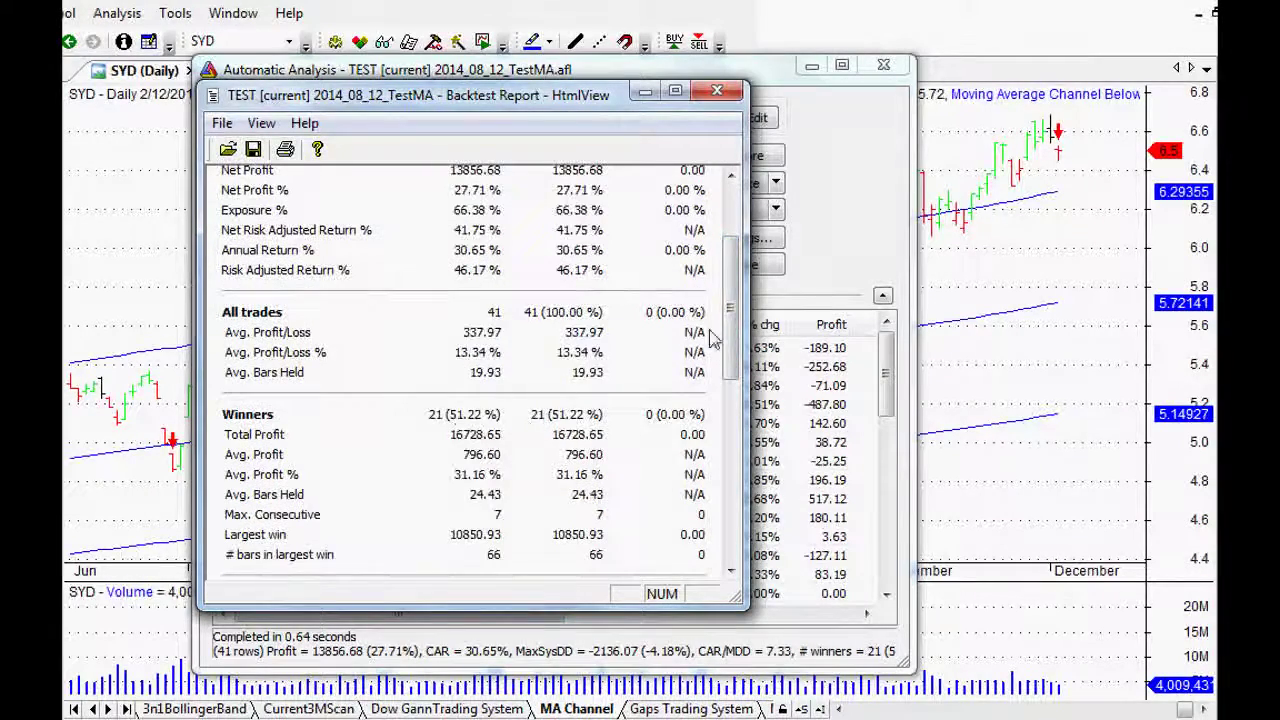
scroll(731, 350, "down", 6)
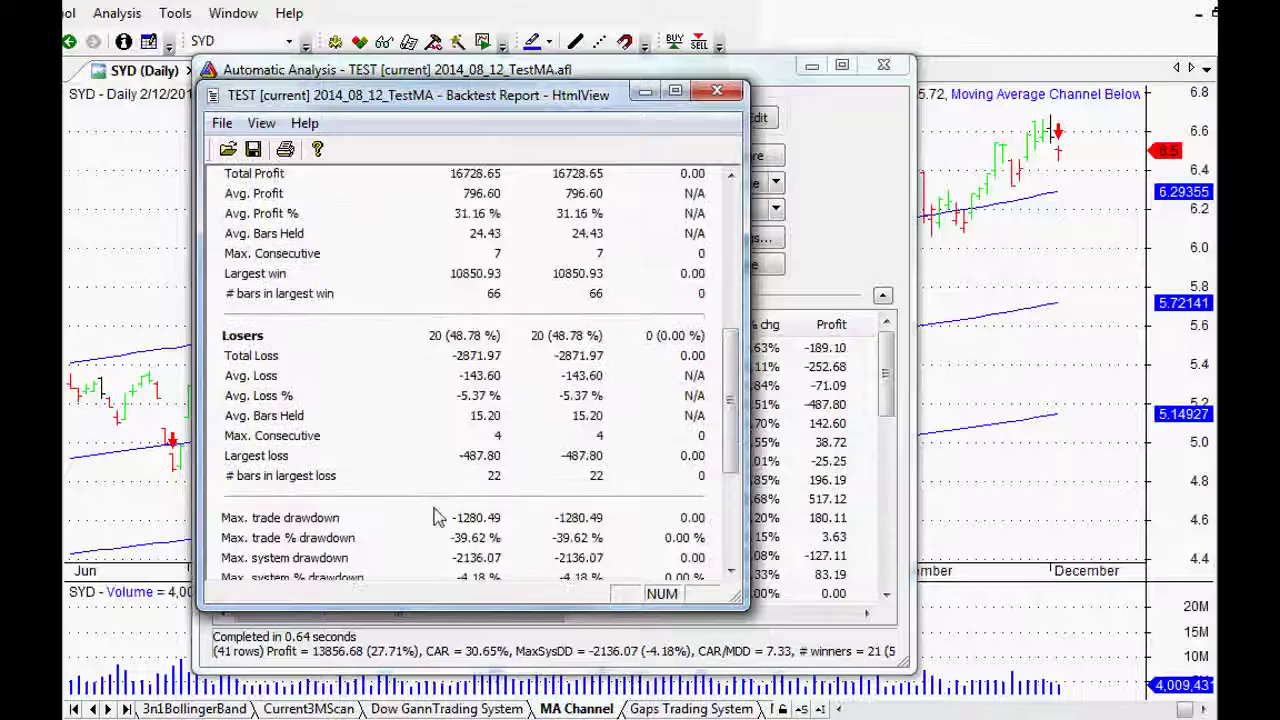
scroll(728, 410, "down", 2)
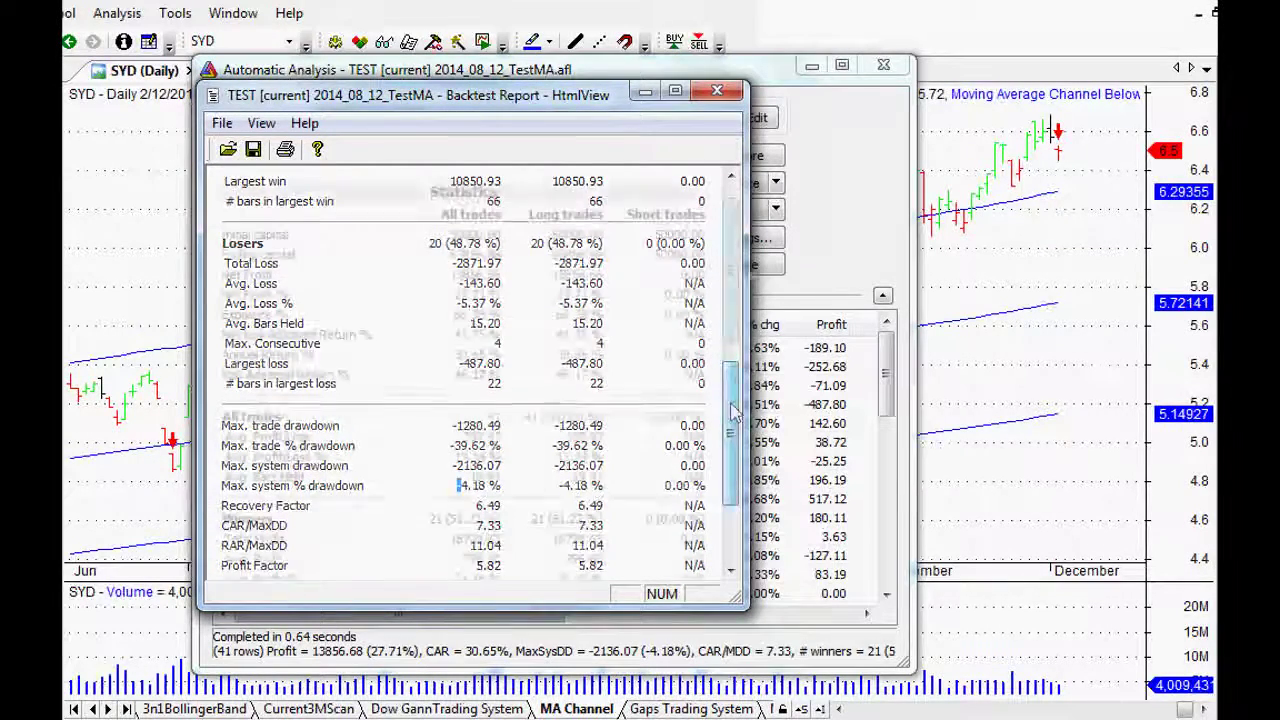
scroll(560, 380, "up", 15)
- Show the TestMA report's charts in an enlarged window and examine the portfolio equity and profit table
left_click(375, 193)
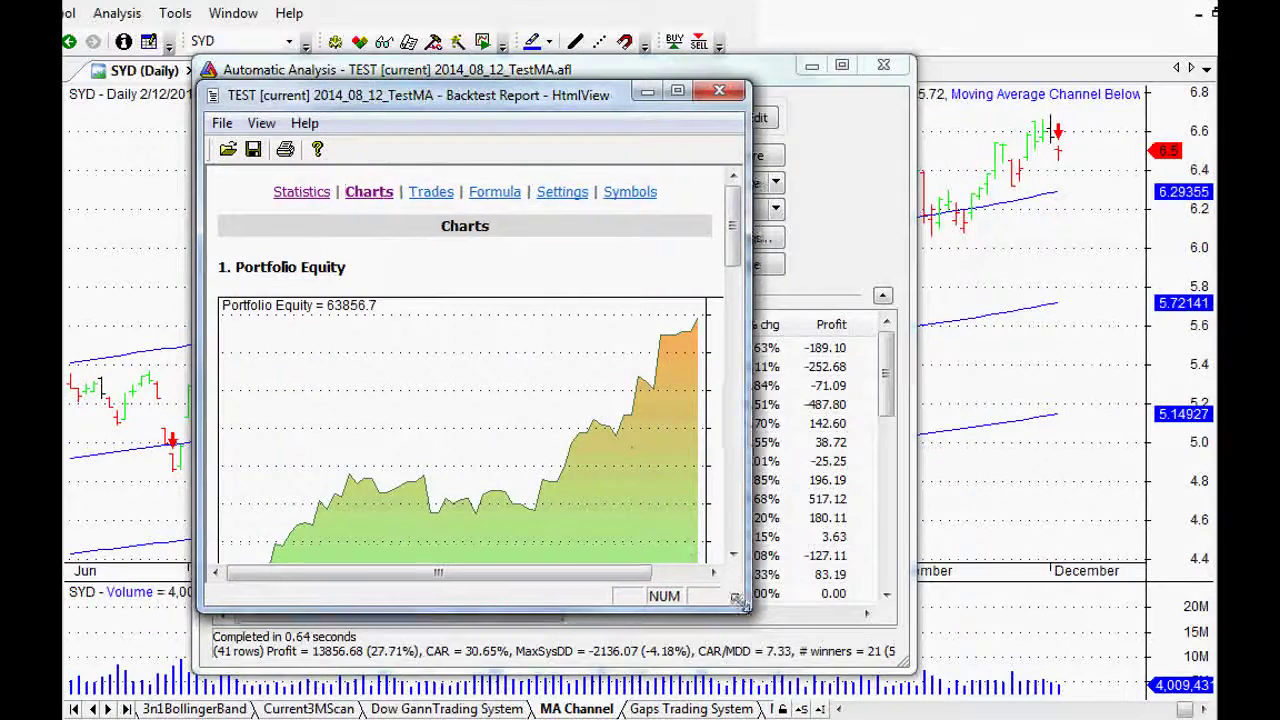
left_click_drag(737, 598, 972, 662)
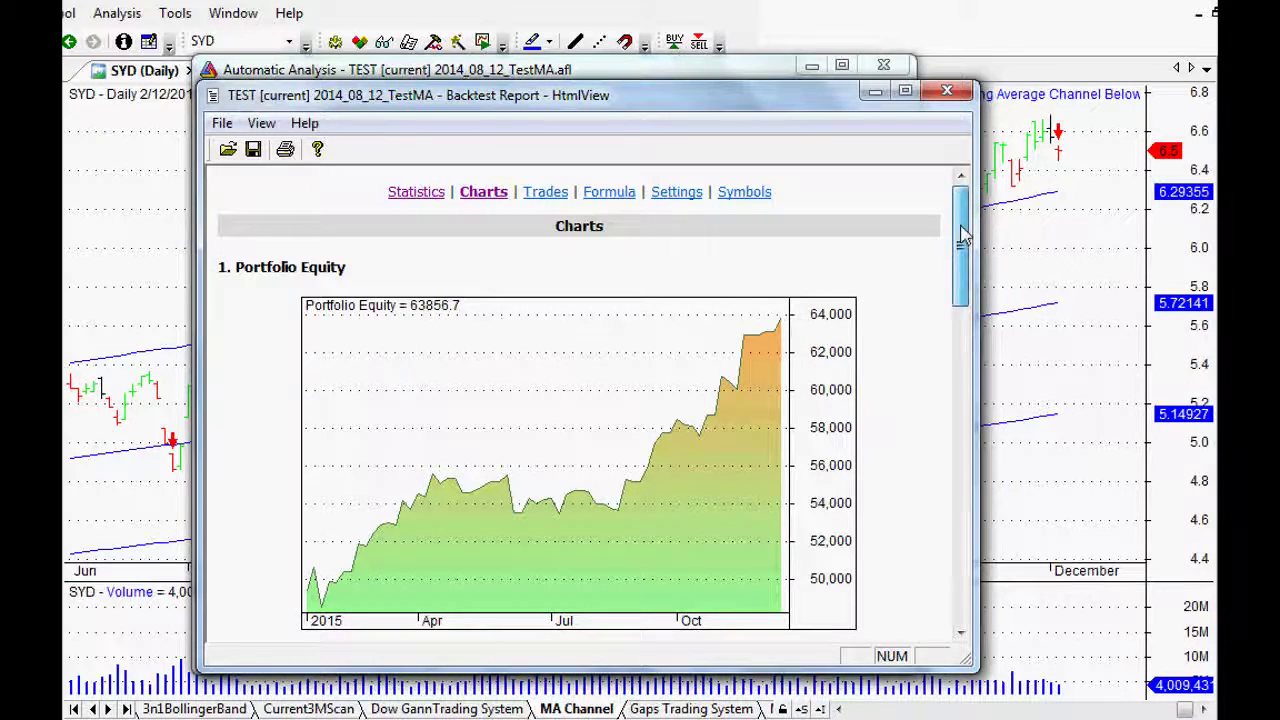
scroll(963, 234, "down", 1)
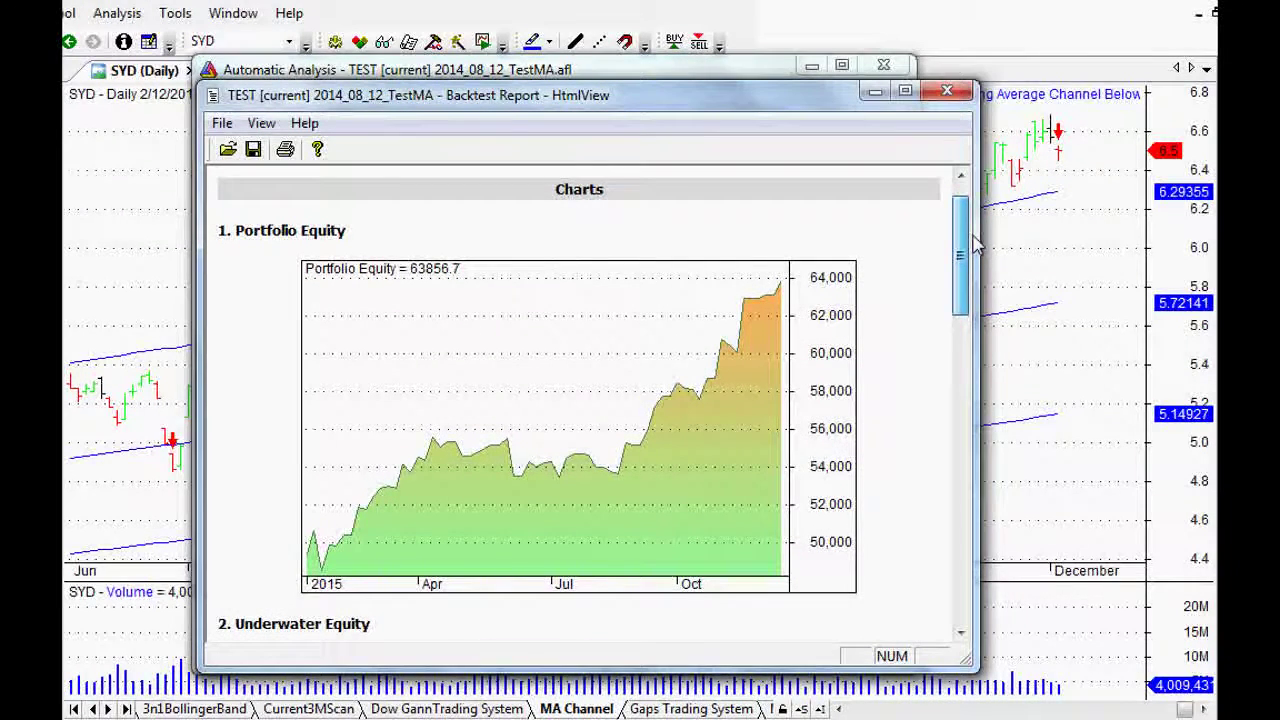
left_click_drag(975, 245, 966, 478)
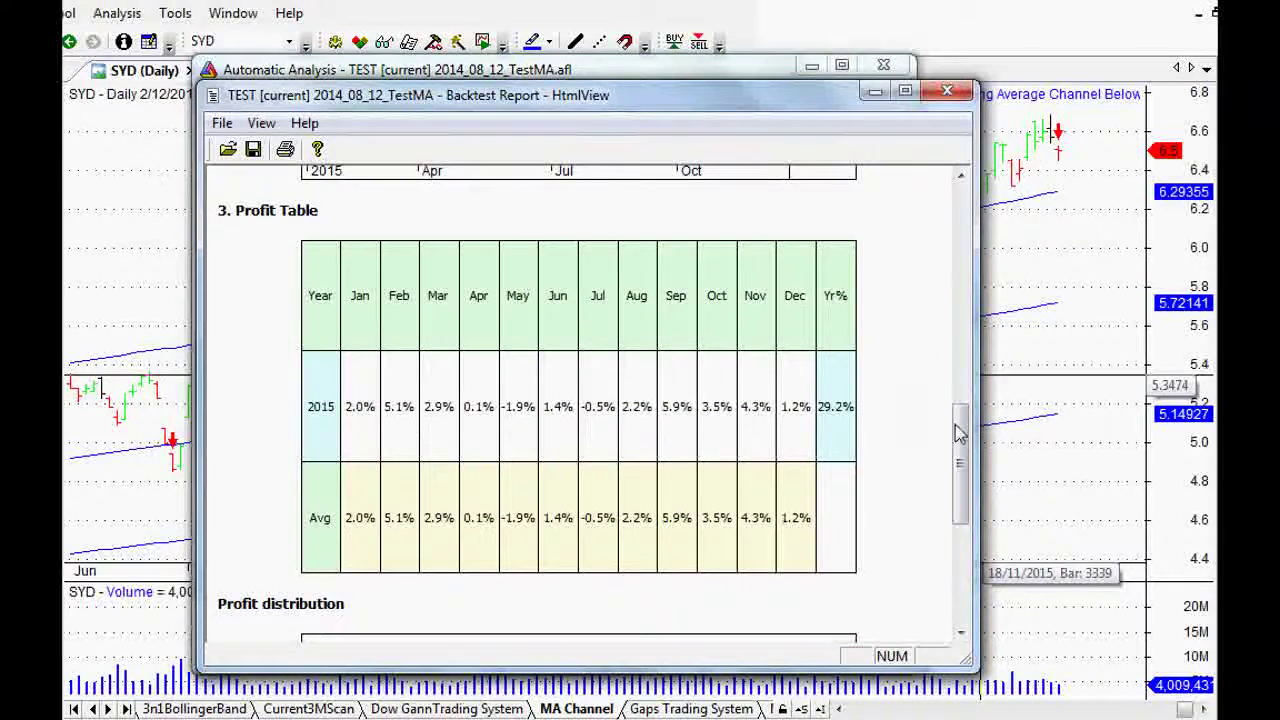
- Examine the rest of the TestMA report below the profit table and return to the analysis window
left_click_drag(962, 443, 964, 540)
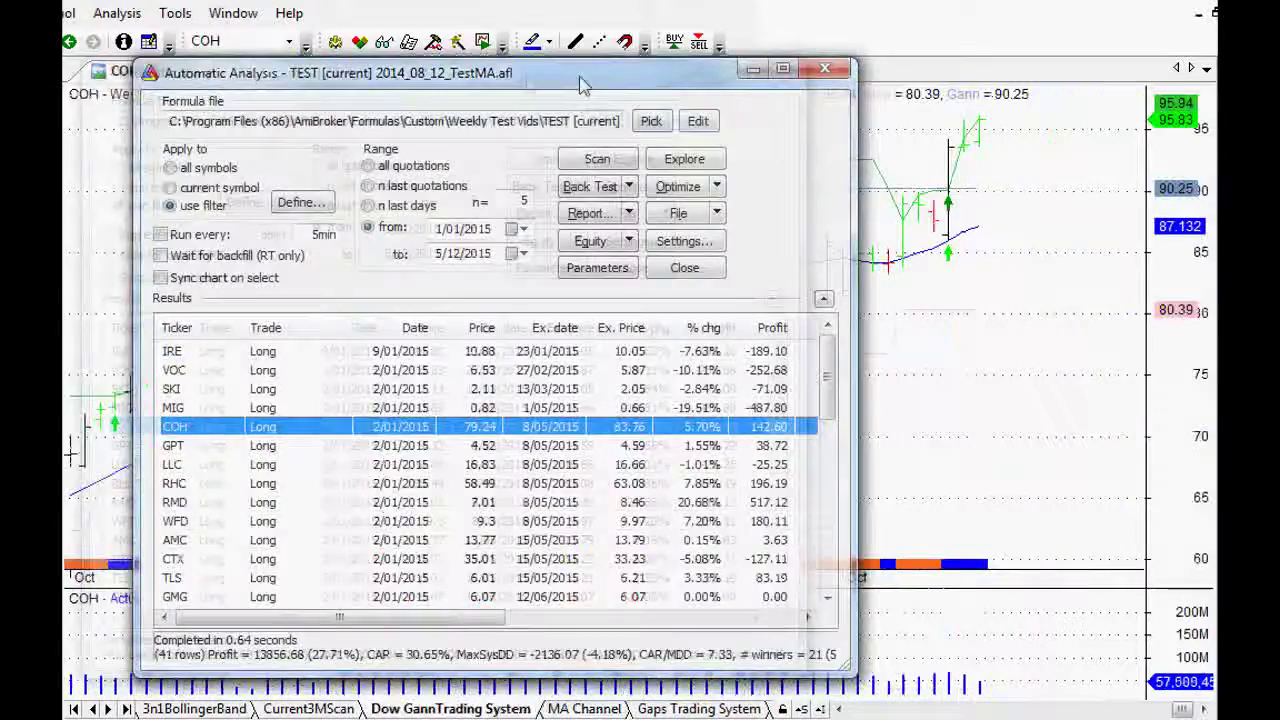
left_click_drag(586, 86, 397, 72)
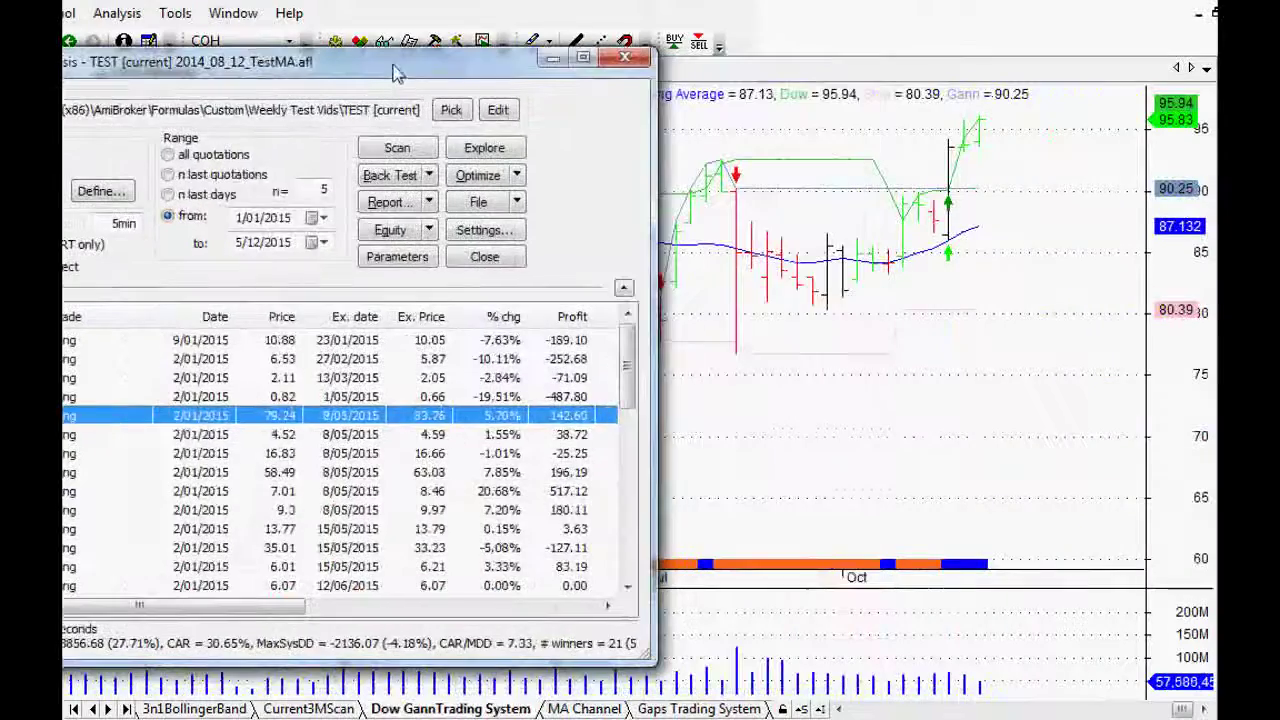
left_click_drag(486, 70, 667, 88)
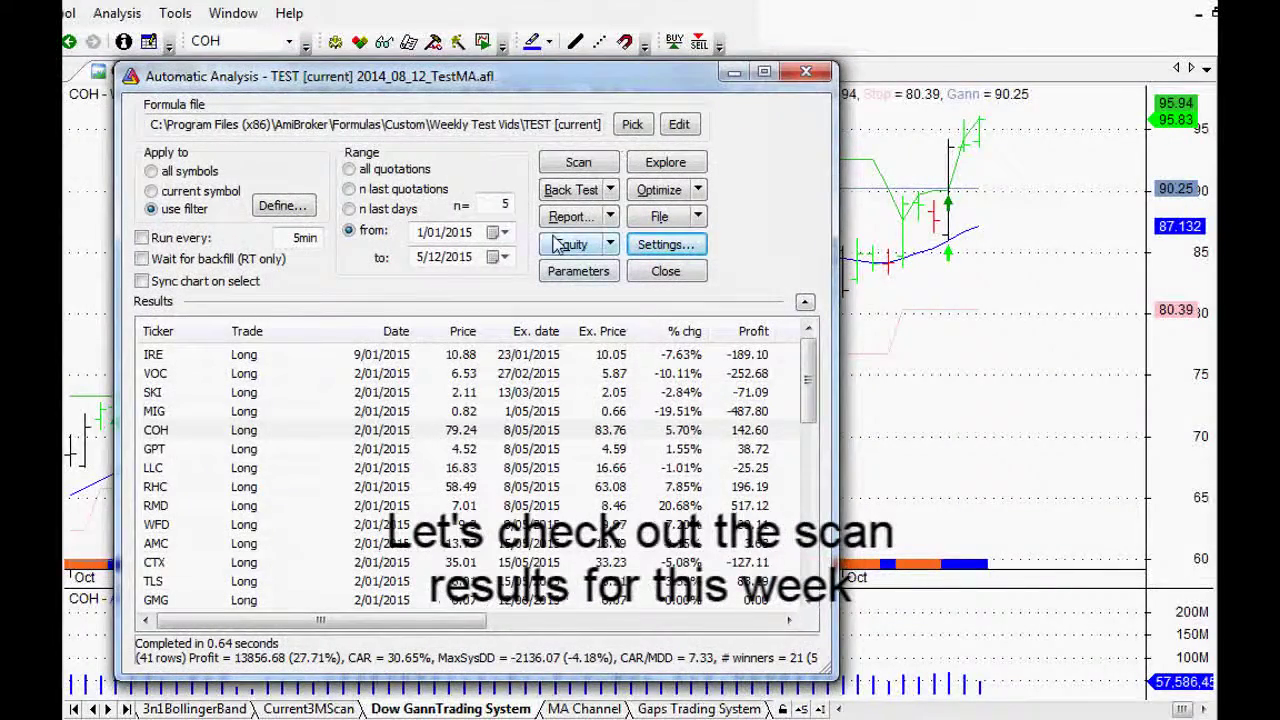
- Run an exploration with the TestMA formula limited to the last 1 day
left_click(571, 190)
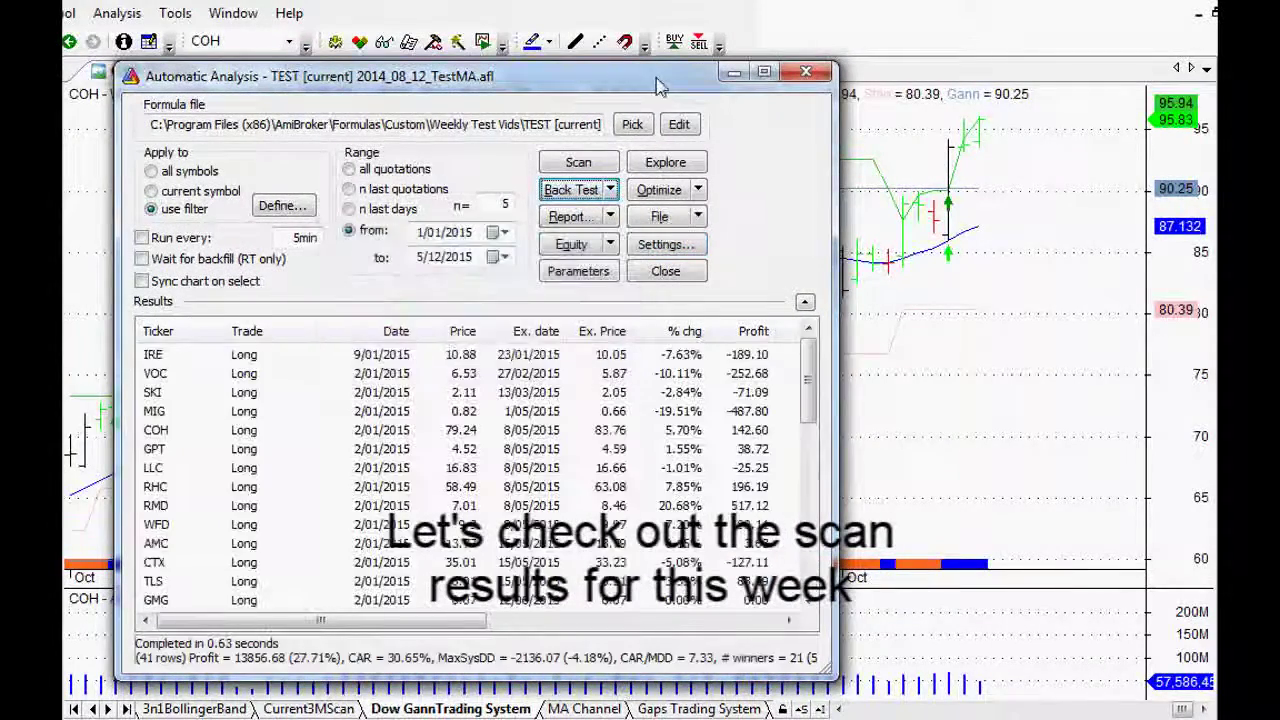
left_click(665, 163)
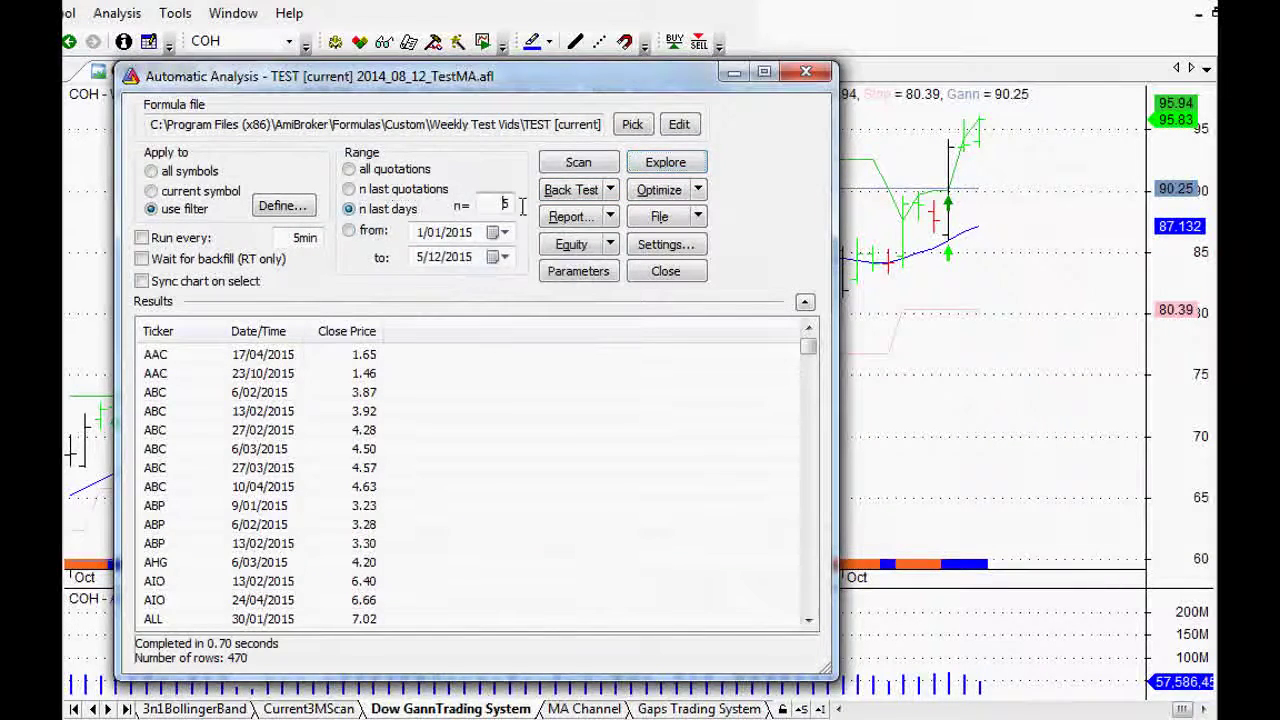
left_click(662, 165)
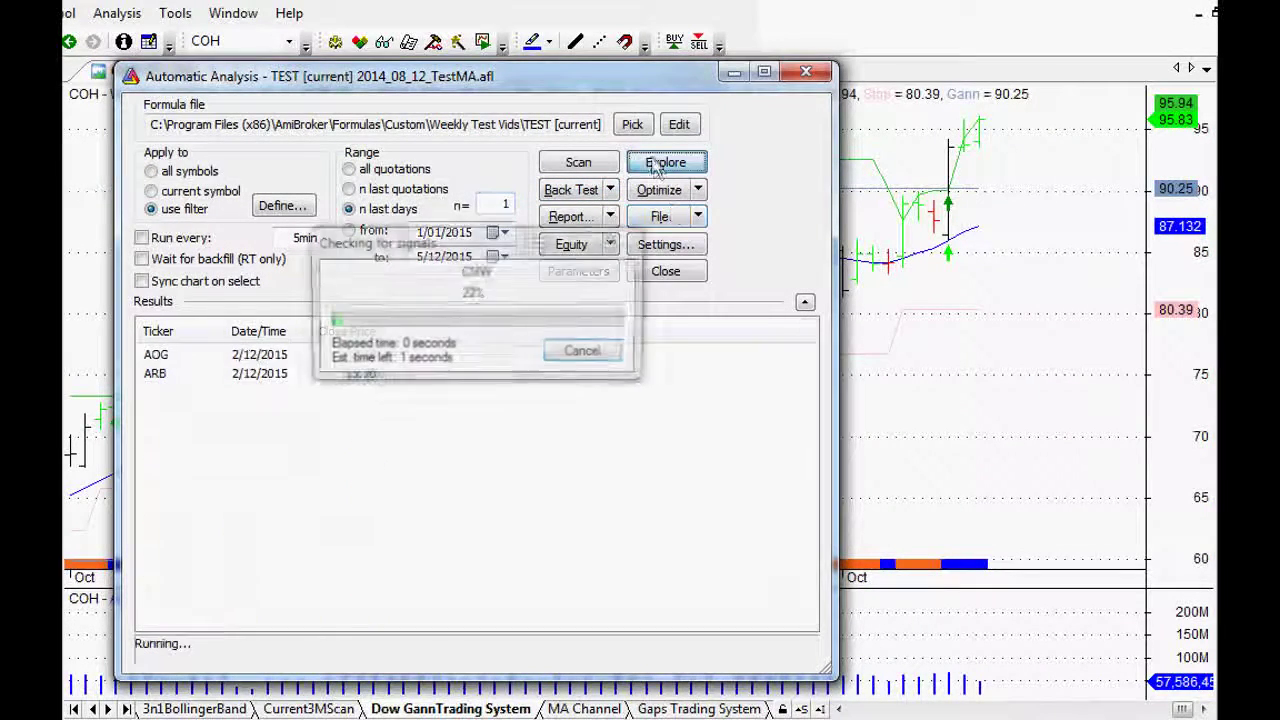
- Show the chart of AOG from the exploration results and uncover its most recent weekly bars
left_click(160, 355)
left_click_drag(565, 82, 221, 159)
scroll(1140, 525, "down", 2)
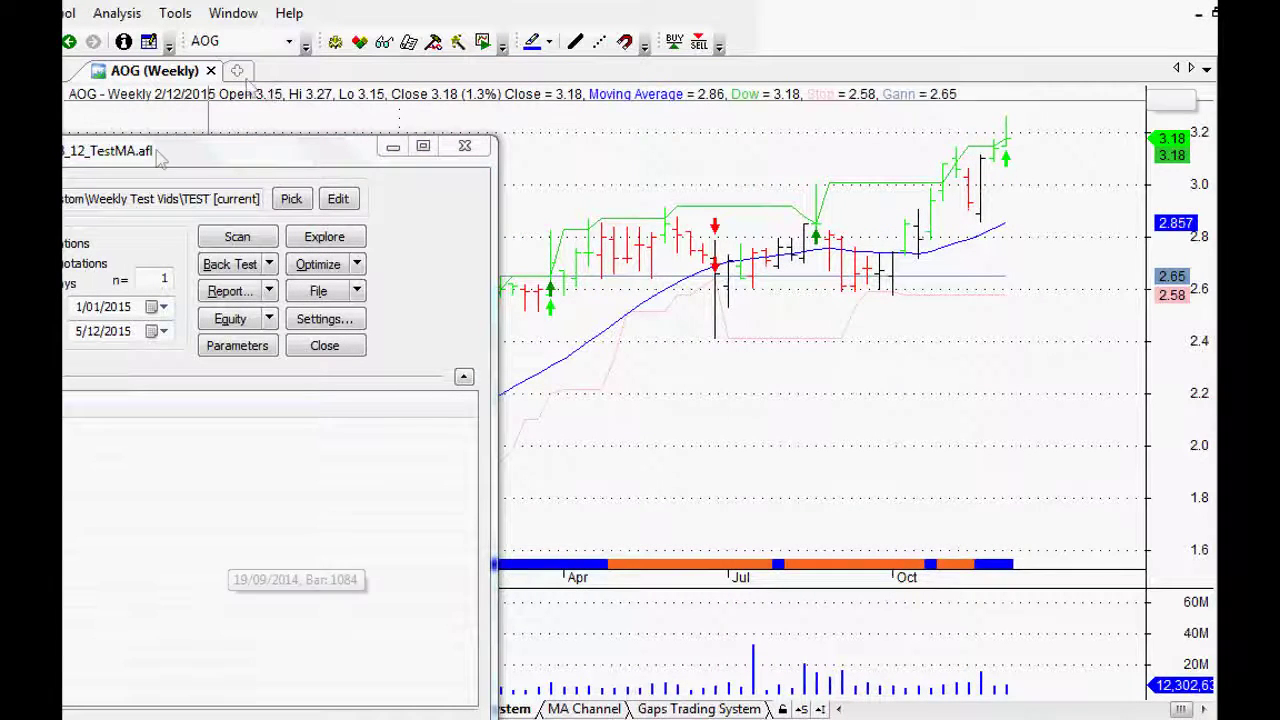
- Step through the remaining exploration results from ARB to VOC and examine the latest signals on each weekly chart
key("Down")
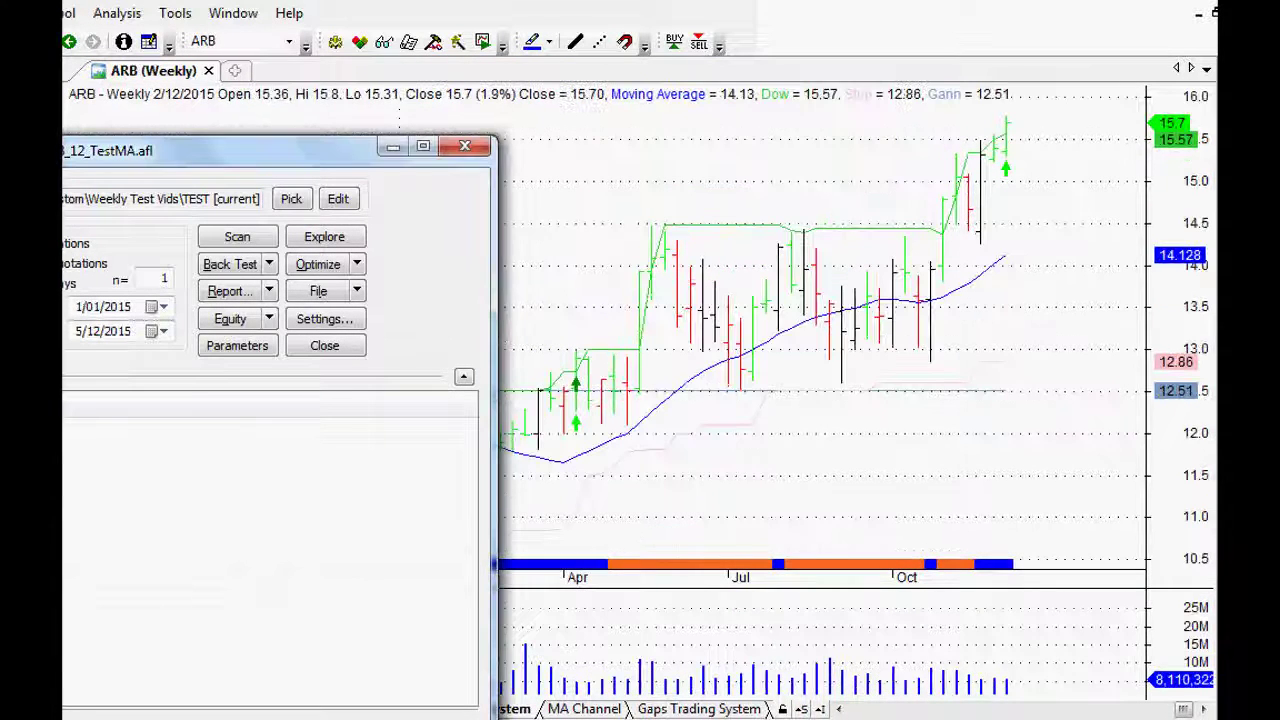
key("Down")
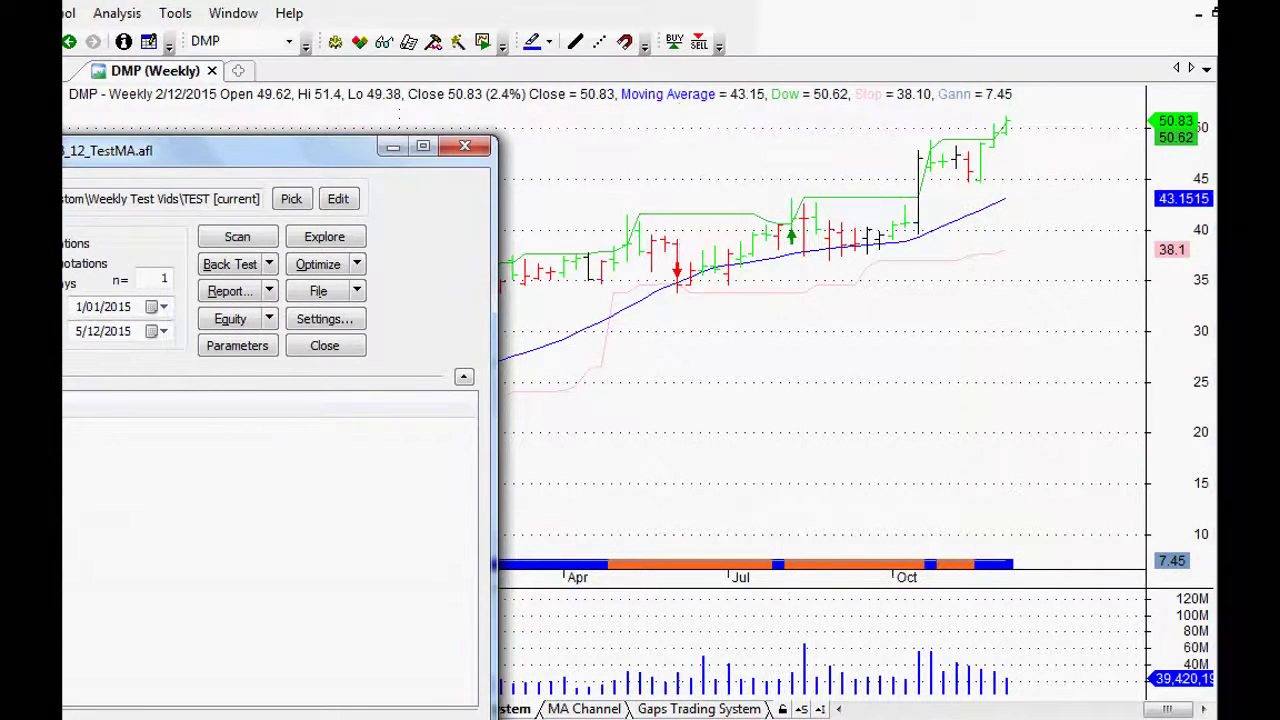
key("Page_Down")
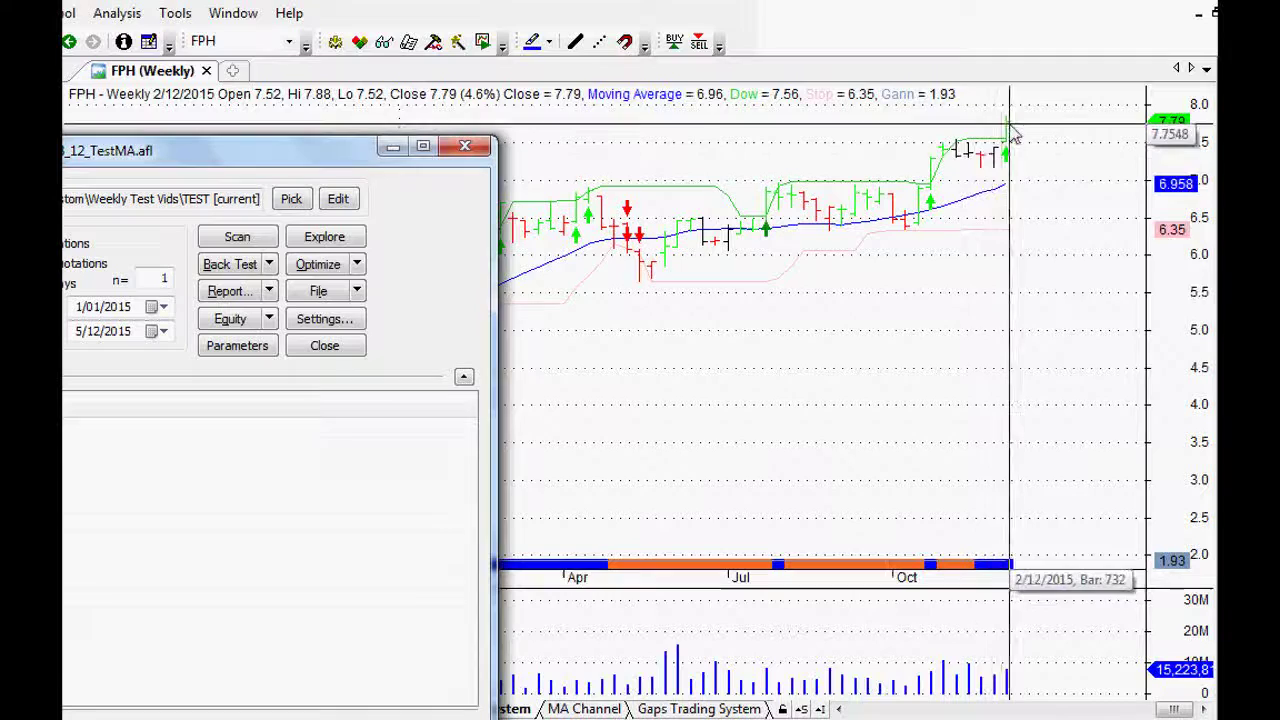
key("Page_Down")
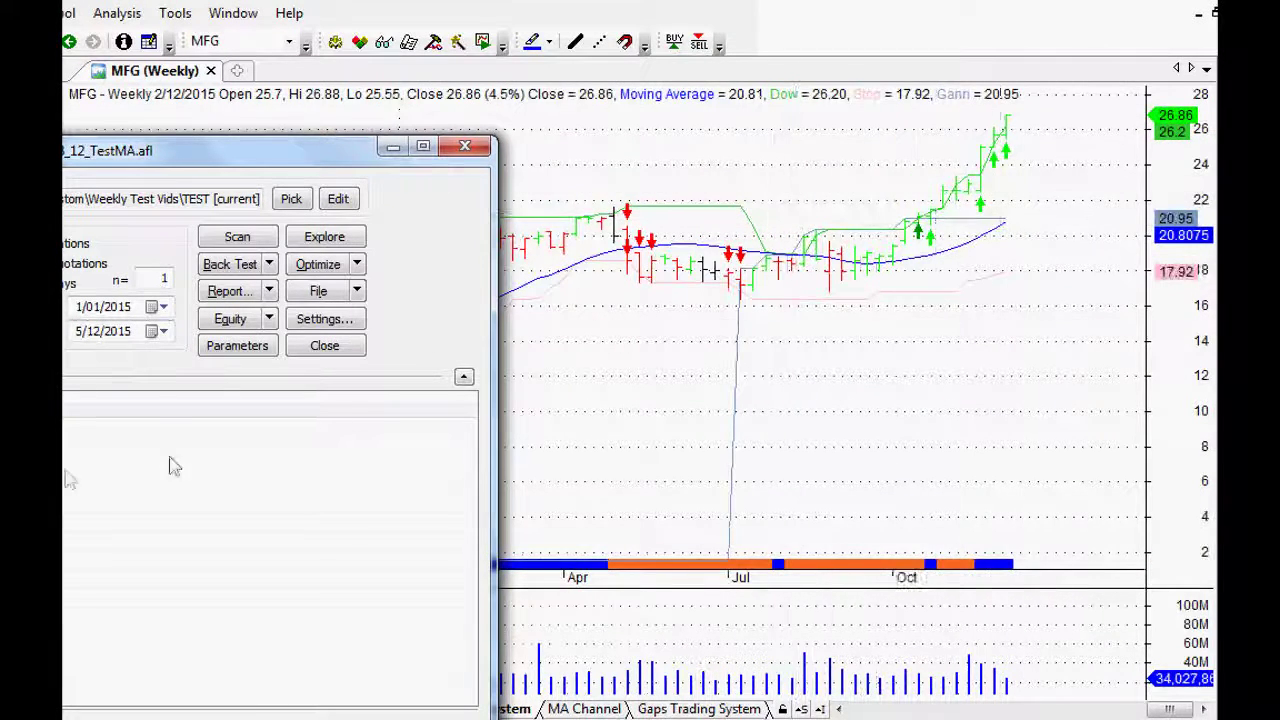
key("Page_Down")
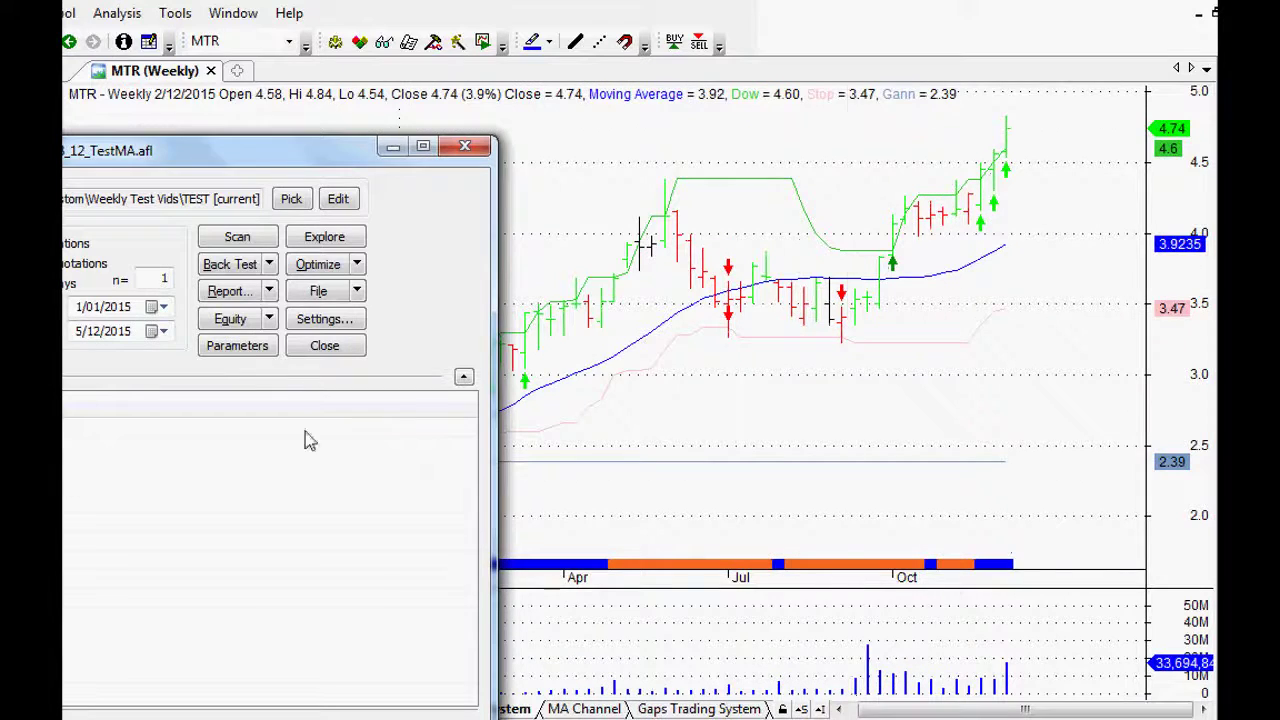
key("Page_Down")
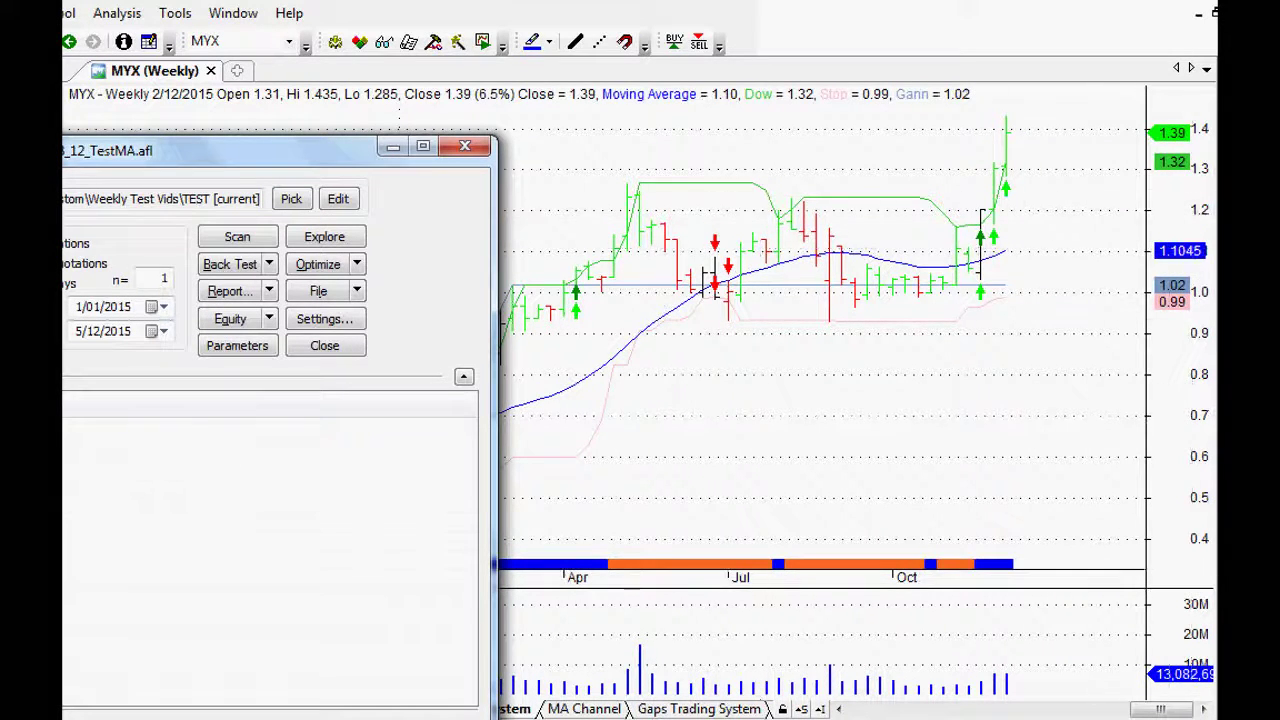
key("Page_Down")
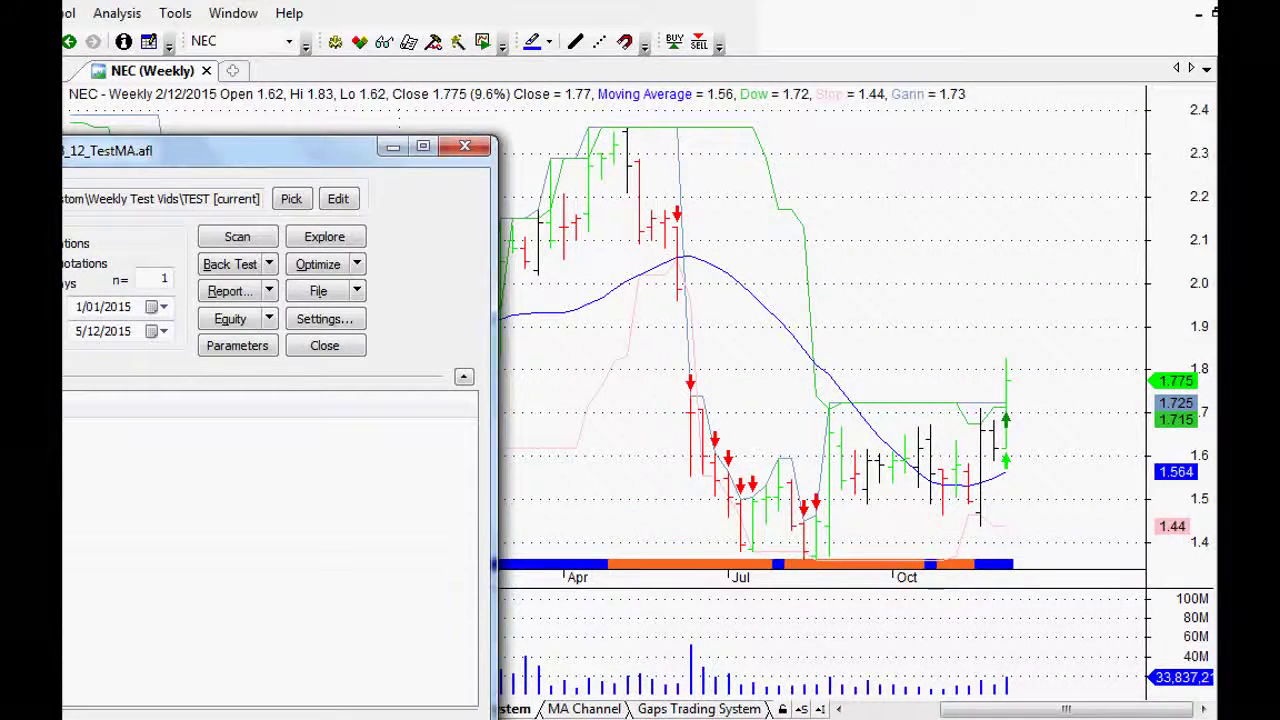
key("Page_Down")
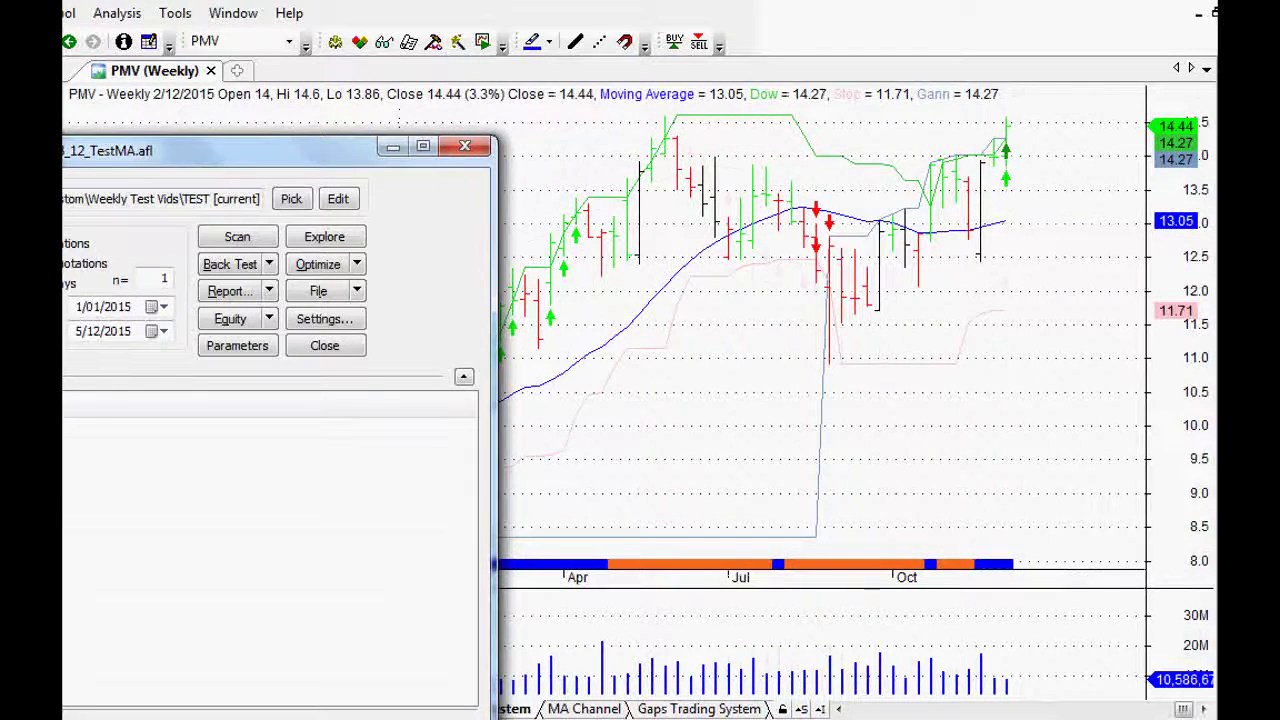
key("Page_Down")
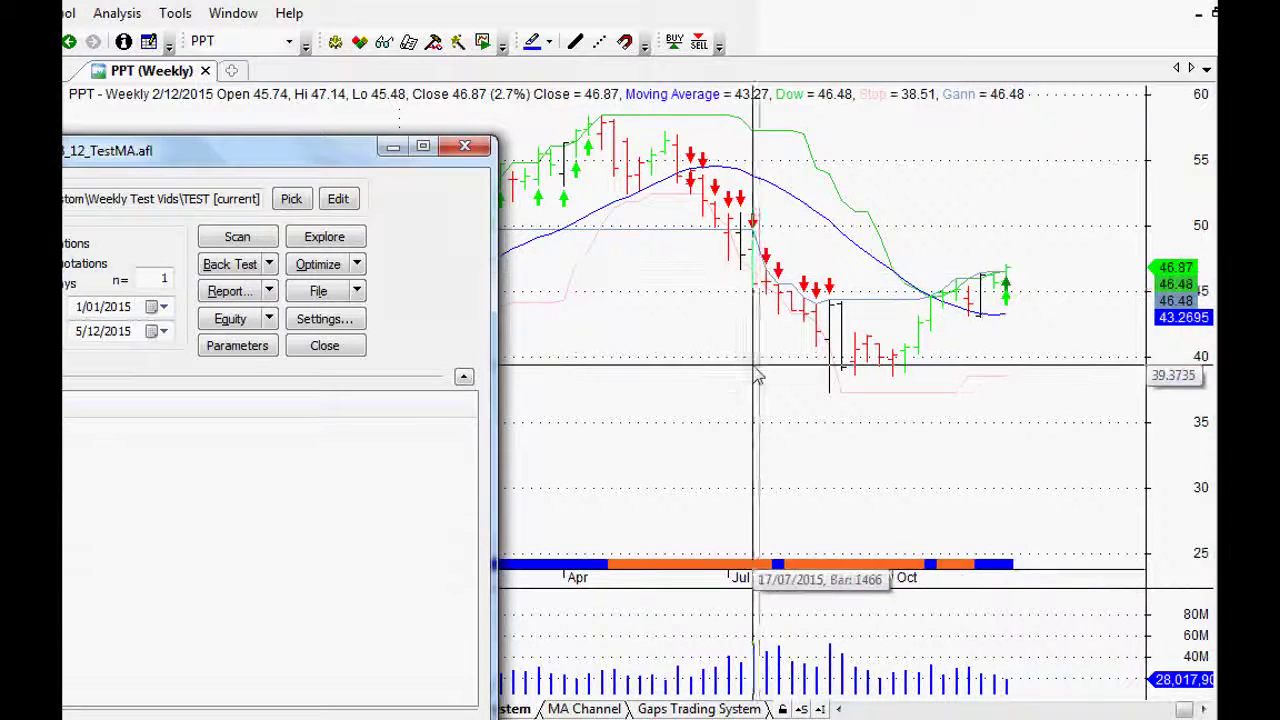
key("Page_Down")
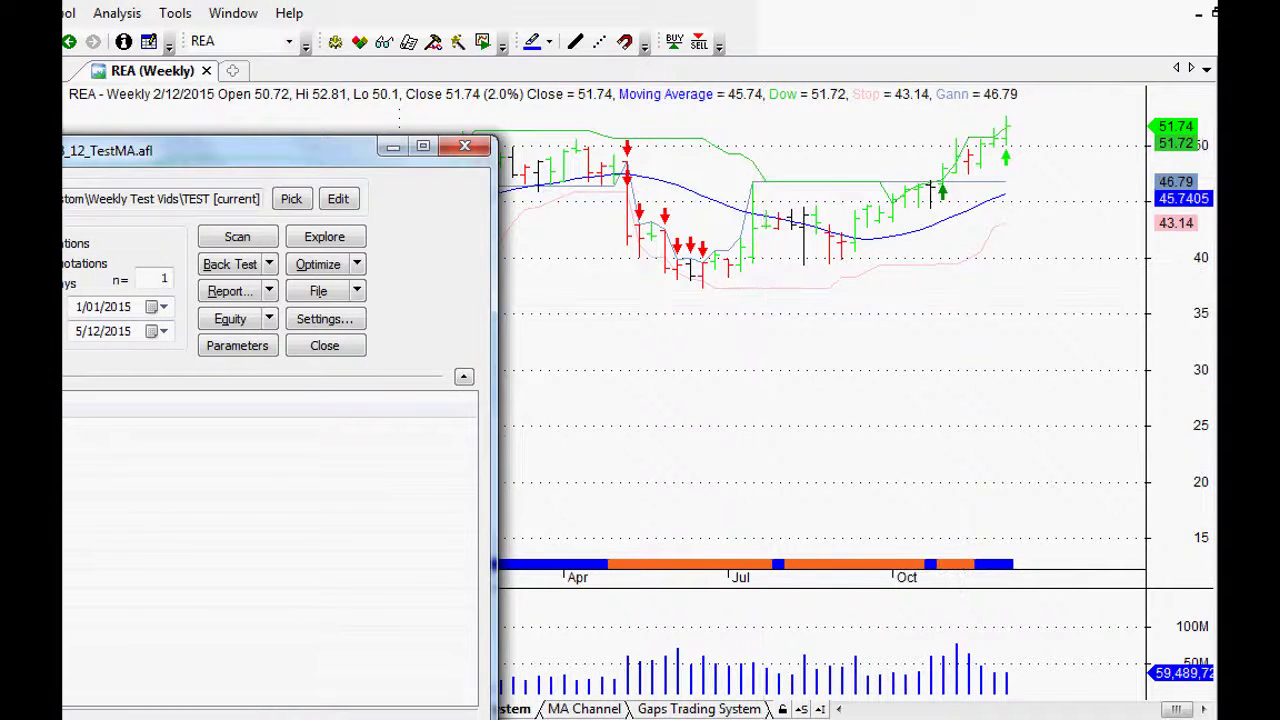
key("Page_Down")
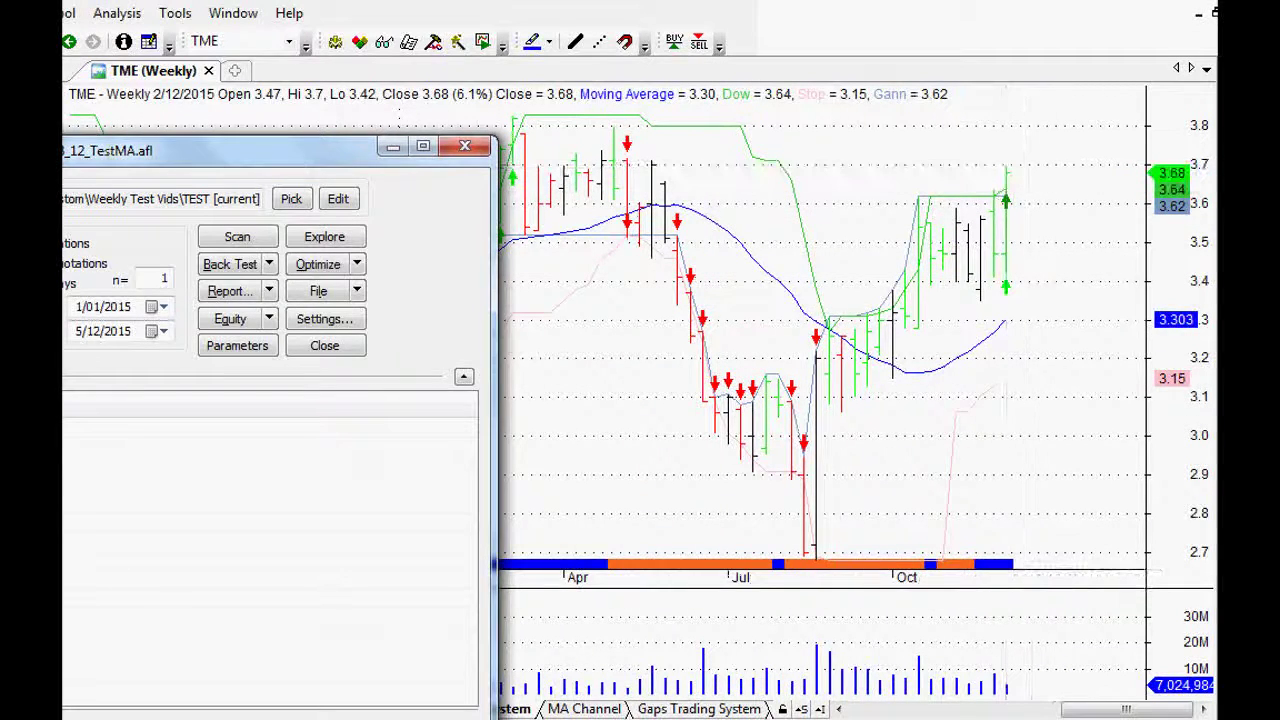
key("Page_Down")
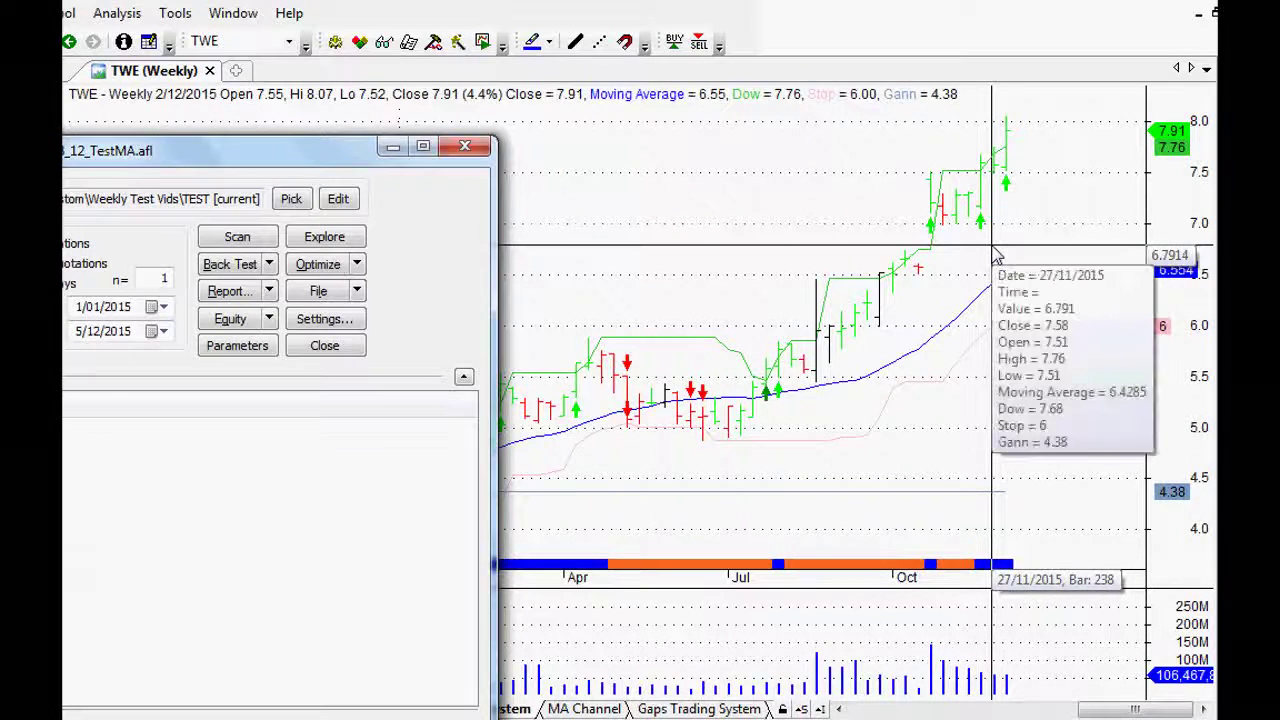
mouse_move(1010, 190)
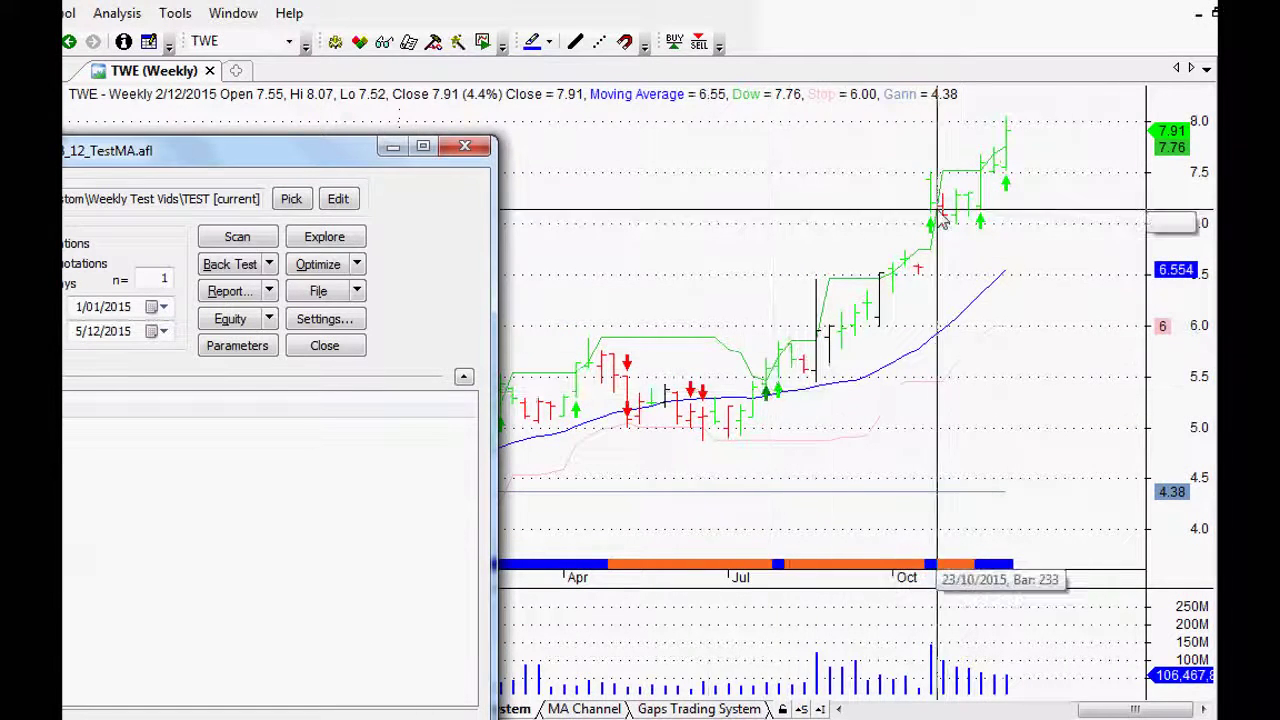
key("Page_Down")
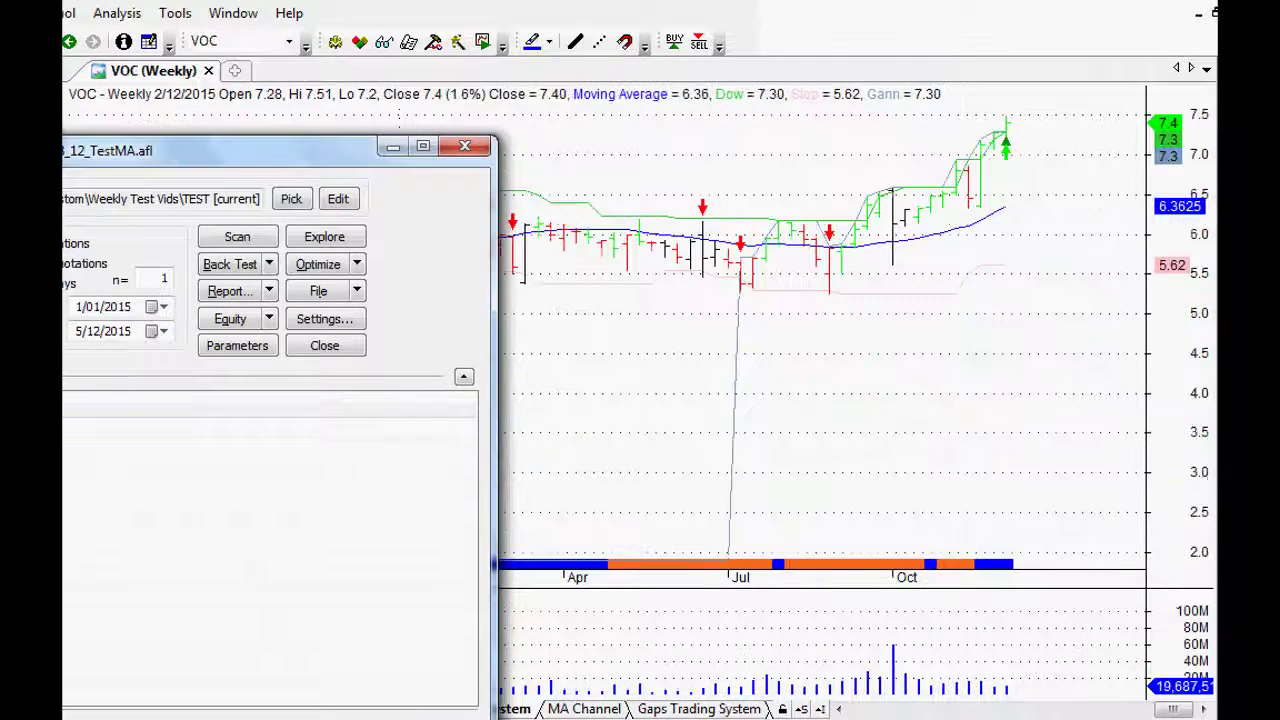
- Look over the list of explored tickers and the weekly VOC chart once more
left_click_drag(165, 152, 390, 50)
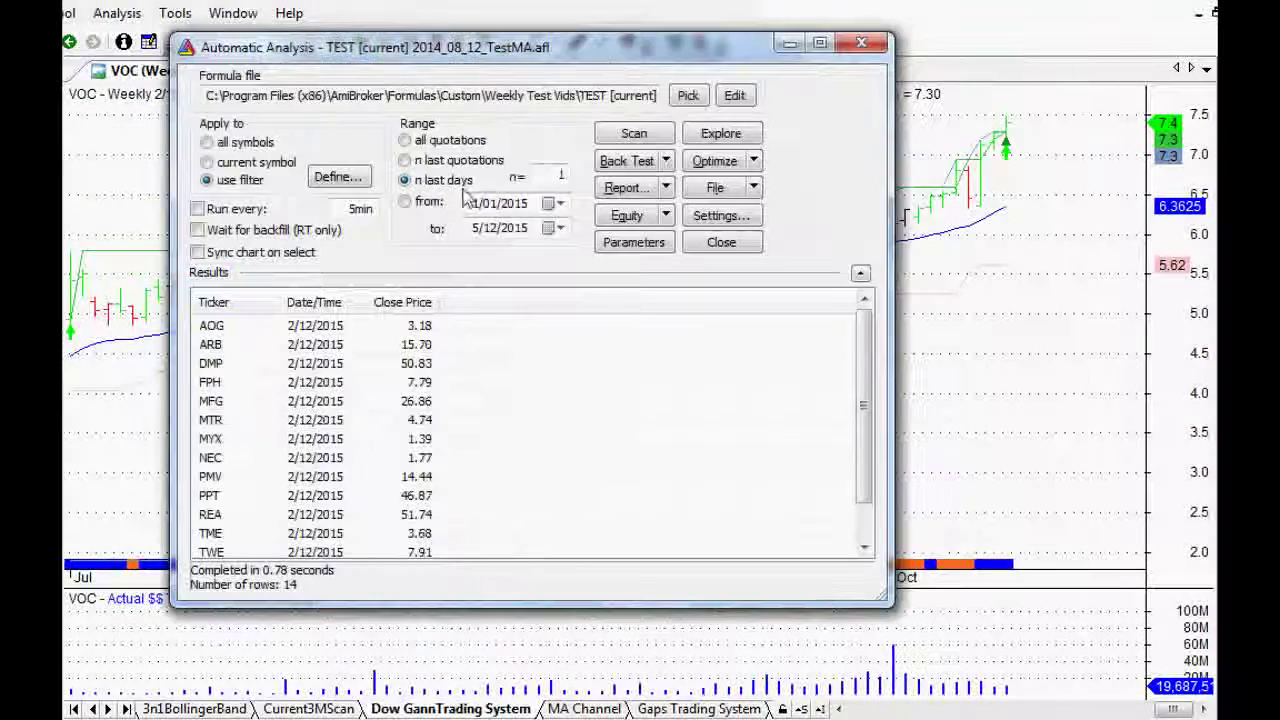
left_click_drag(604, 52, 231, 139)
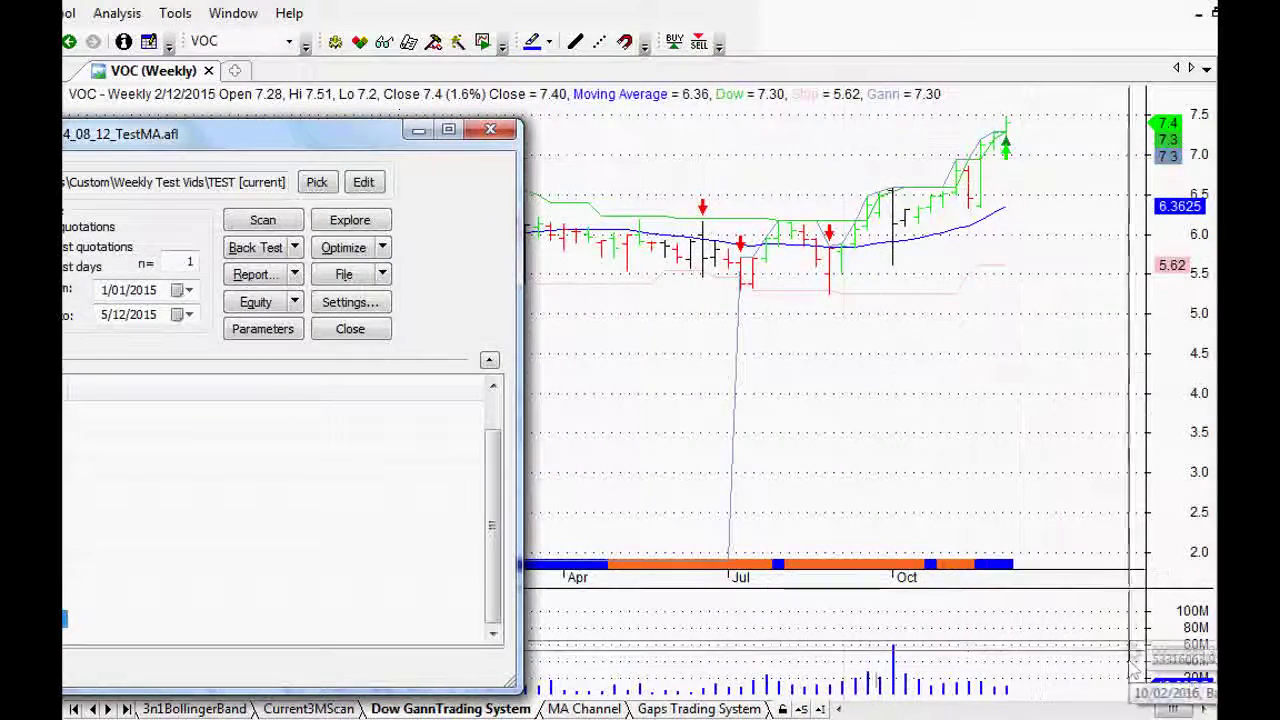
left_click(1170, 710)
left_click_drag(1170, 710, 1175, 710)
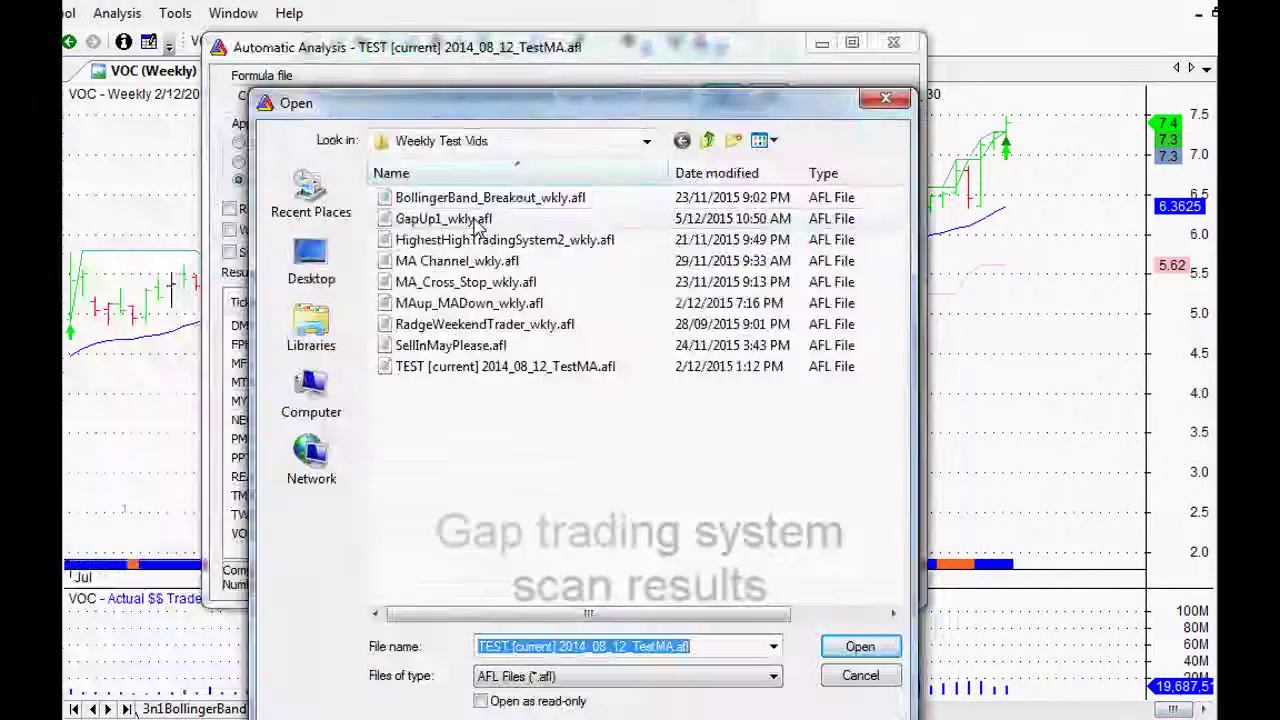
- Load the formula GapUp1_wkly.afl and set the backtester periodicity to Daily
left_click(443, 218)
left_click(860, 647)
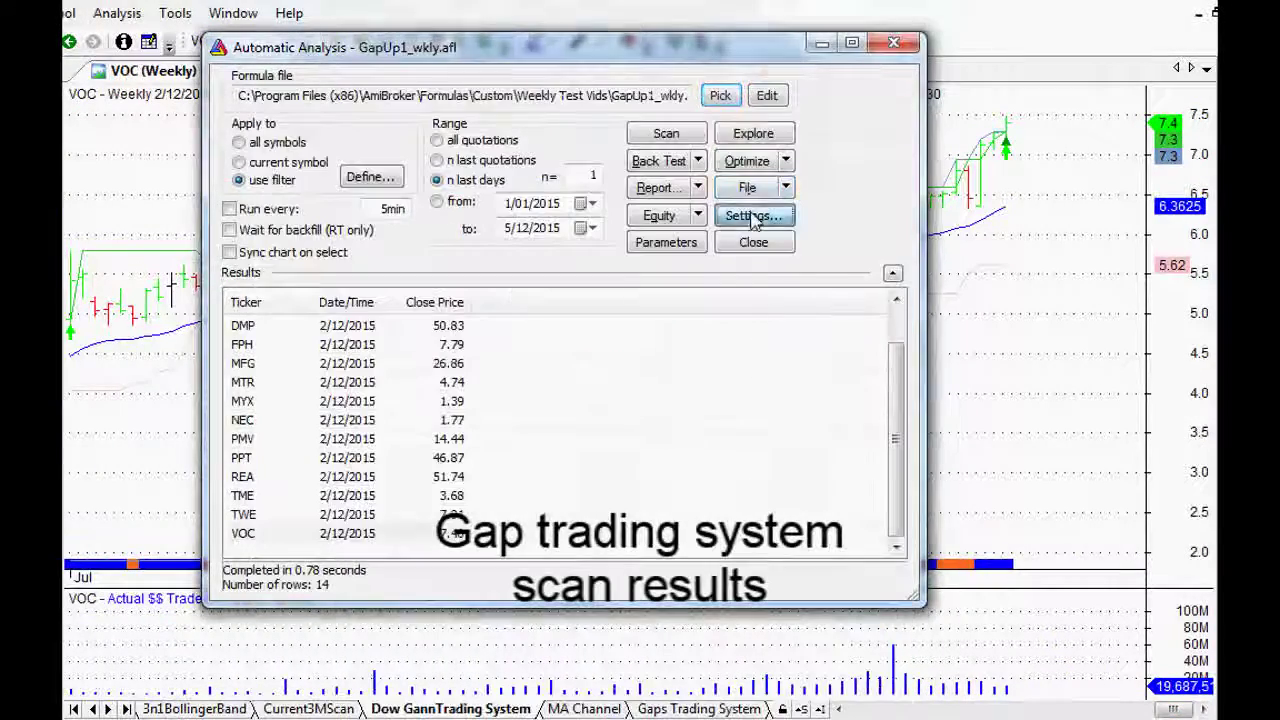
left_click(752, 215)
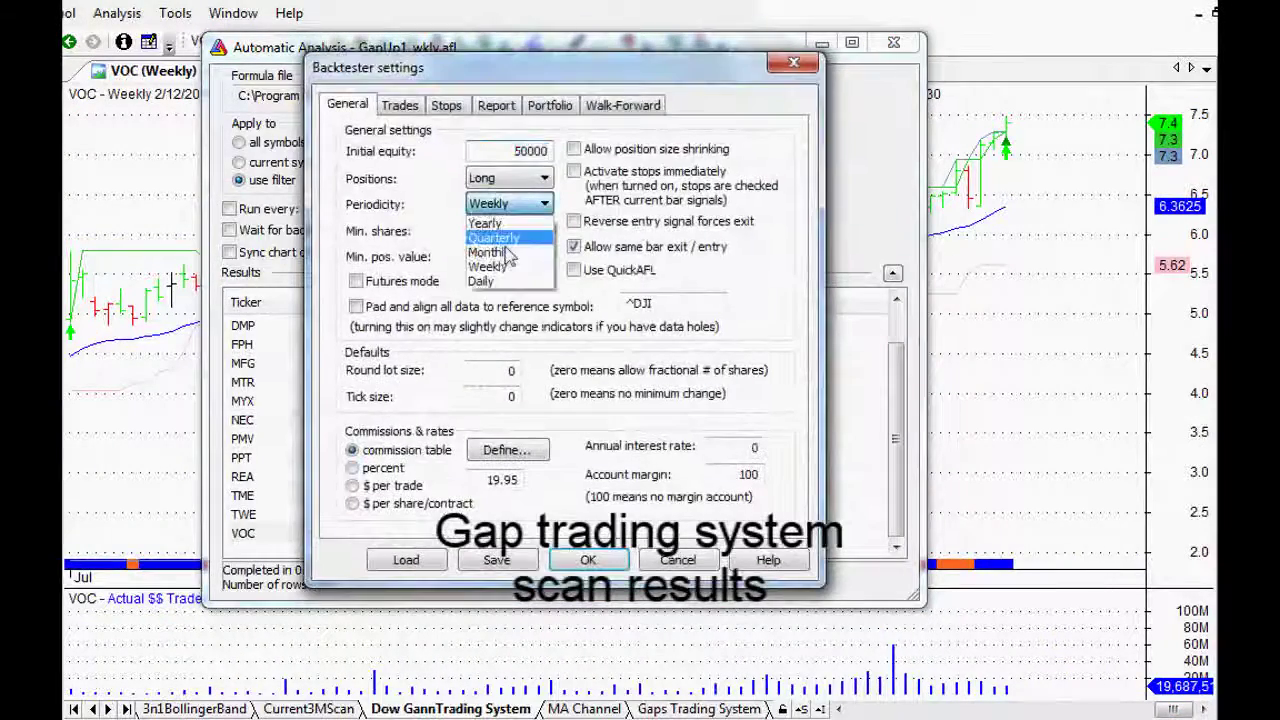
left_click(481, 281)
left_click(588, 560)
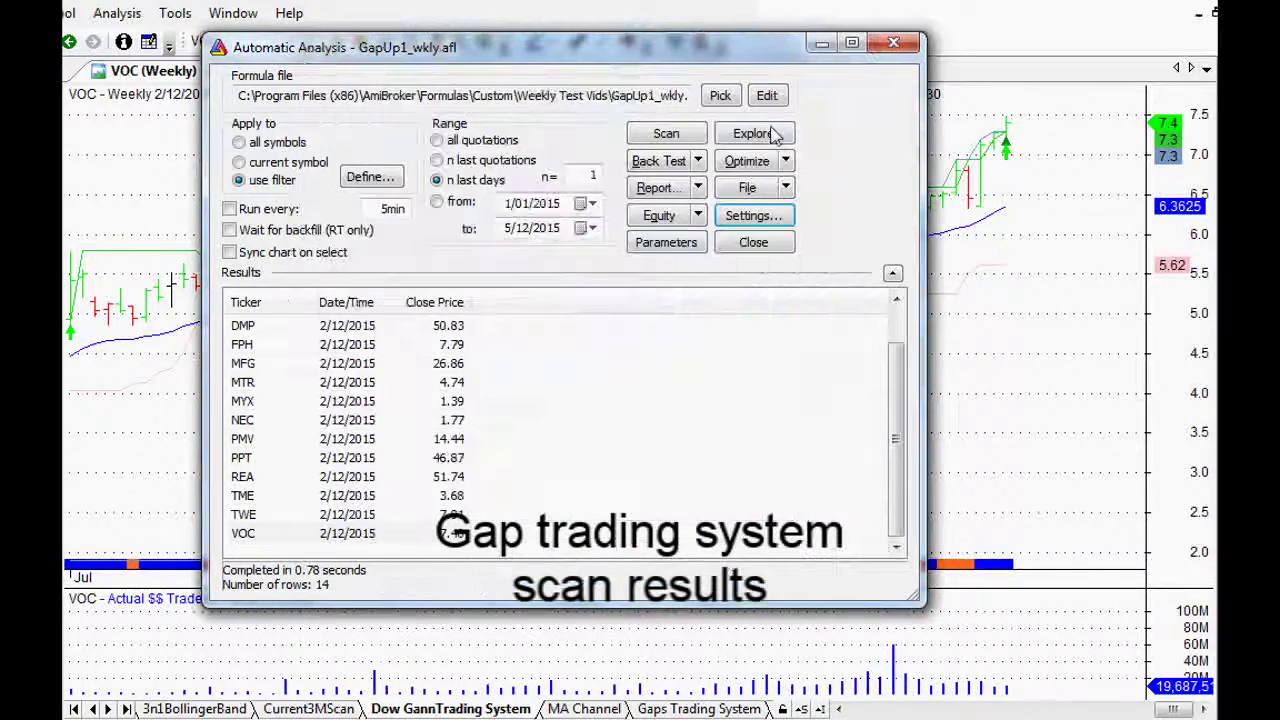
- Set the range to the last 5 days and check the GapUp1 formula with an exploration and a scan
left_click(768, 135)
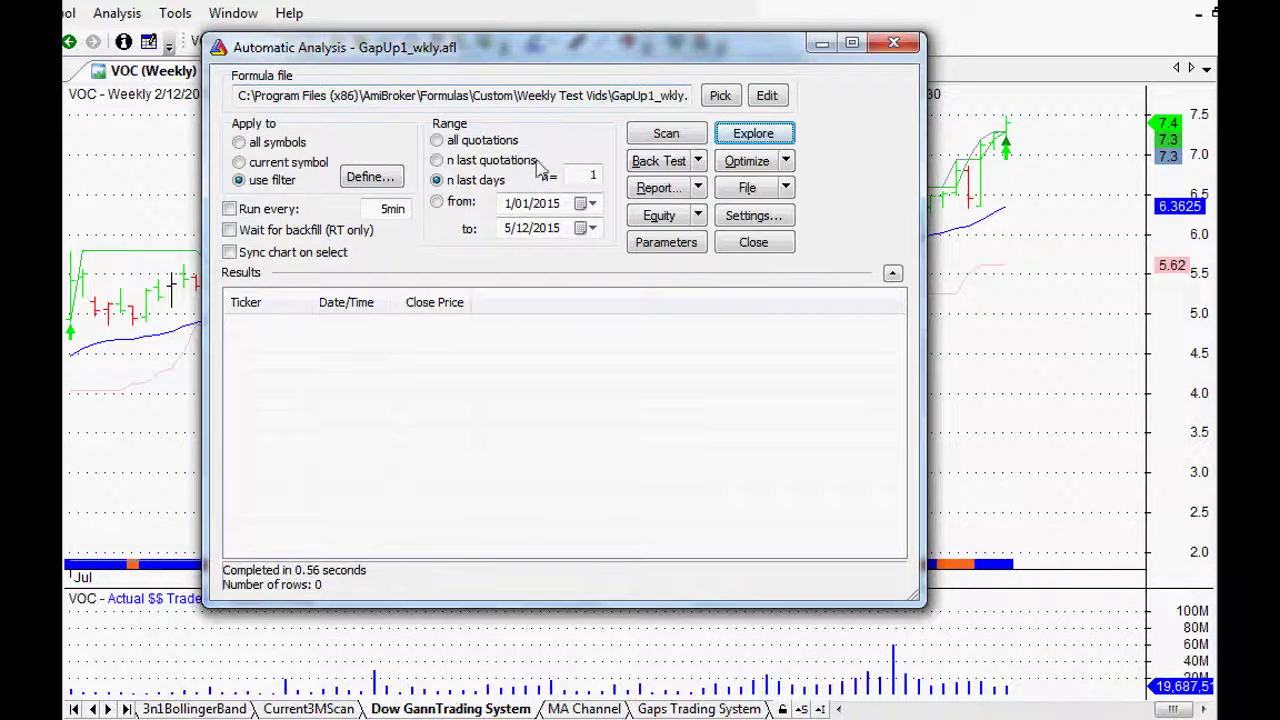
left_click(741, 136)
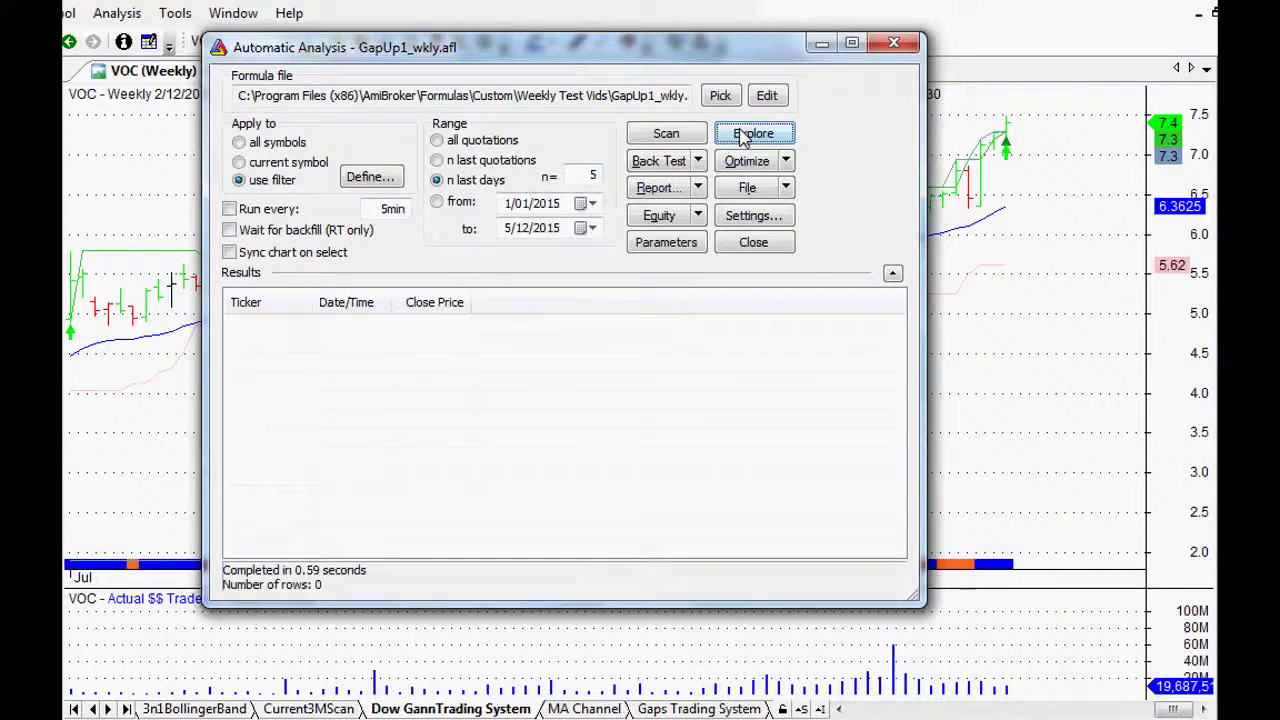
left_click_drag(610, 66, 541, 107)
left_click(545, 176)
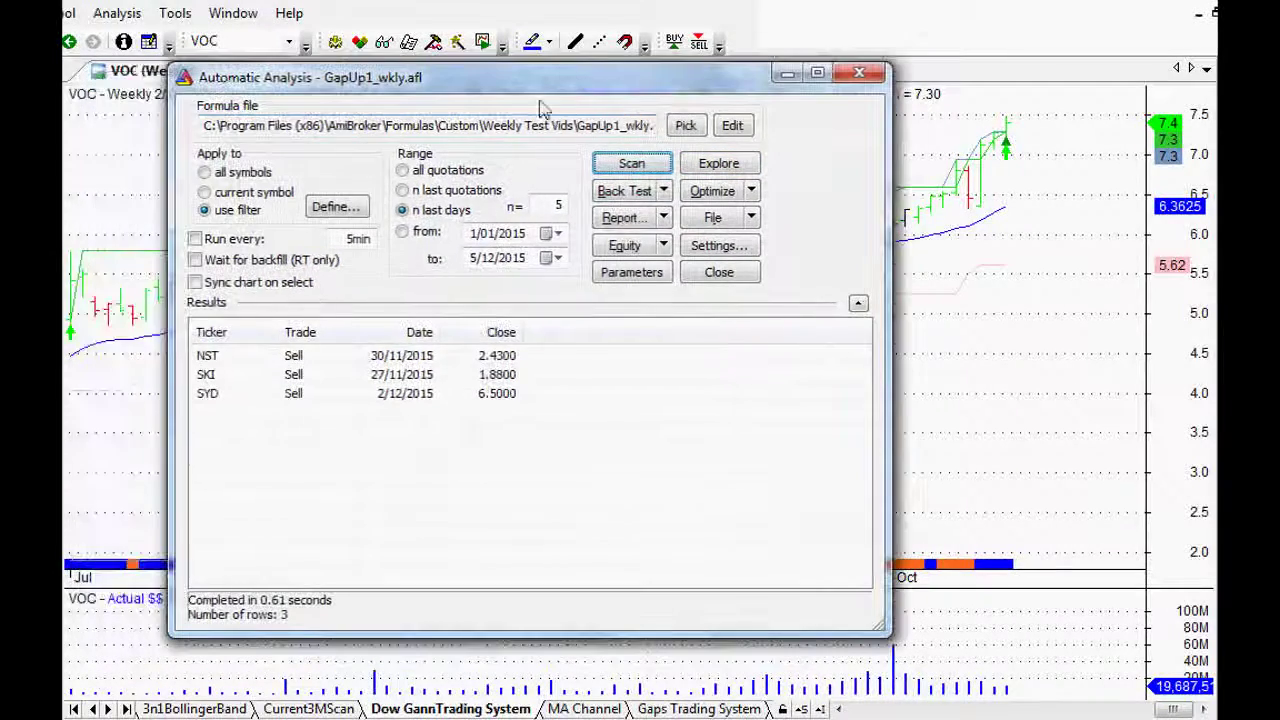
- Examine the daily charts of the scanned sell signals NST, SKI and SYD and bring back the full results list
left_click(232, 360)
left_click_drag(614, 88, 262, 86)
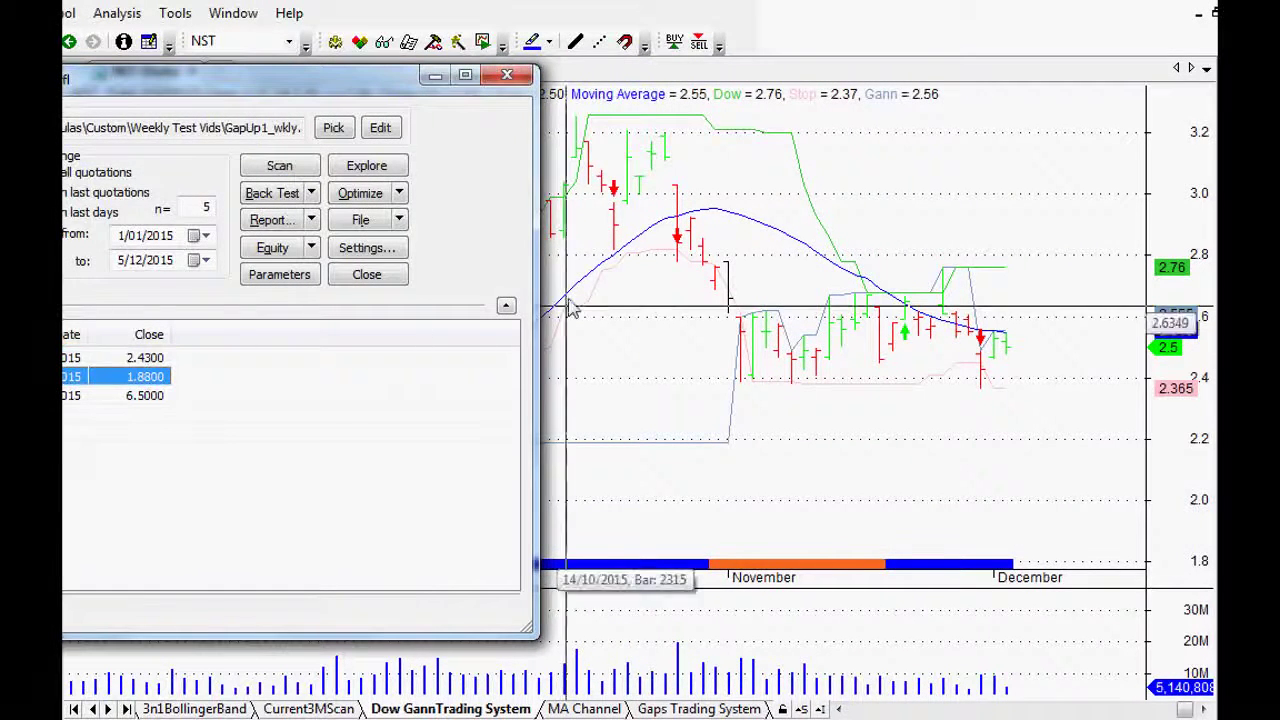
left_click(140, 376)
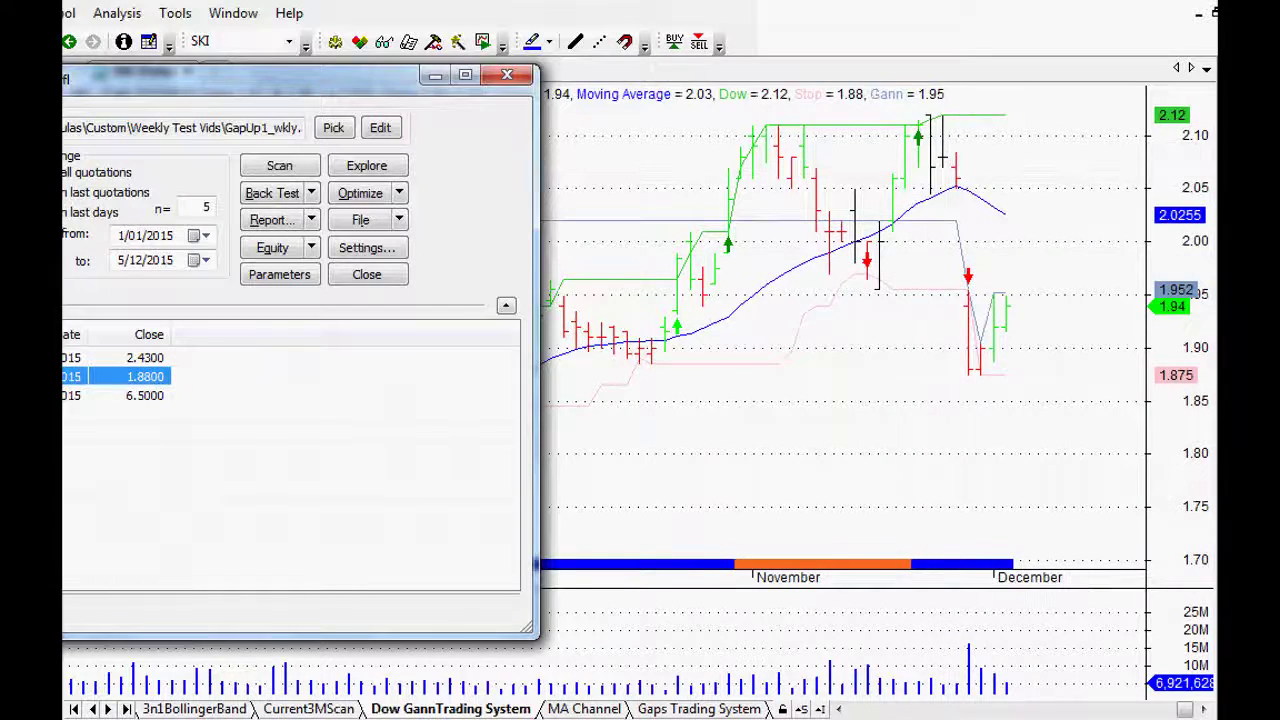
left_click(140, 395)
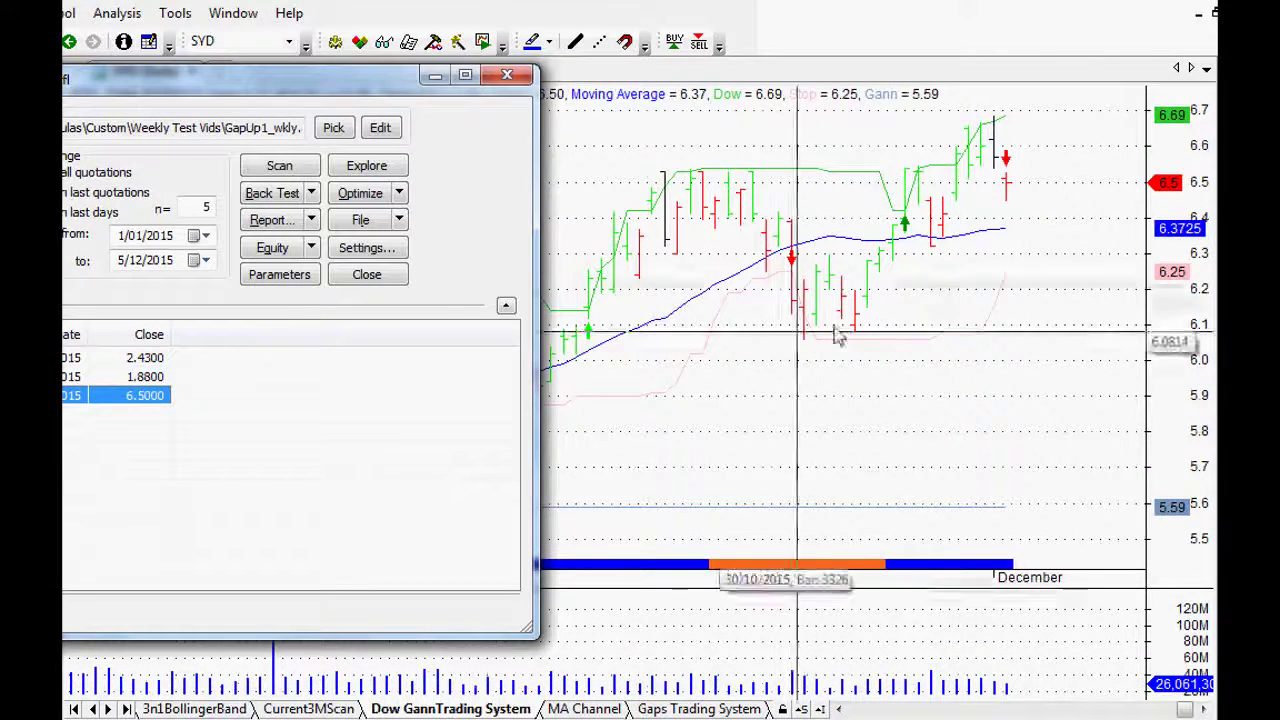
left_click_drag(362, 93, 343, 96)
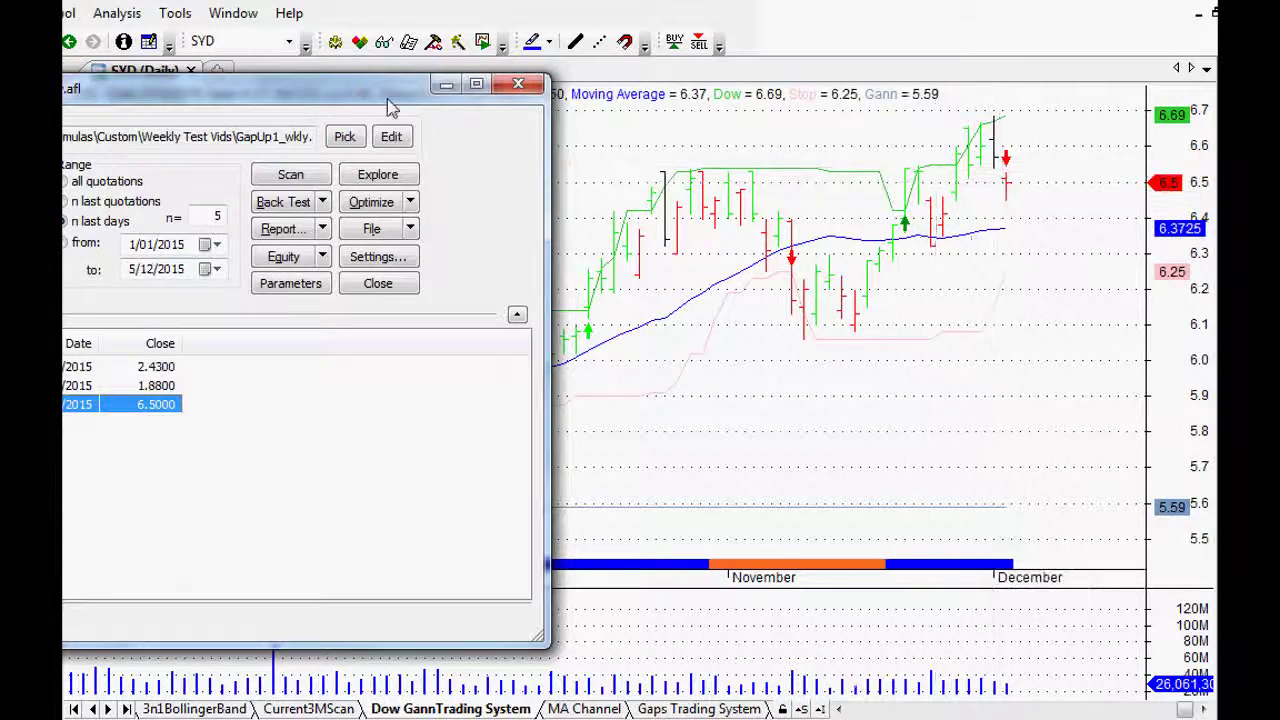
left_click_drag(391, 107, 641, 95)
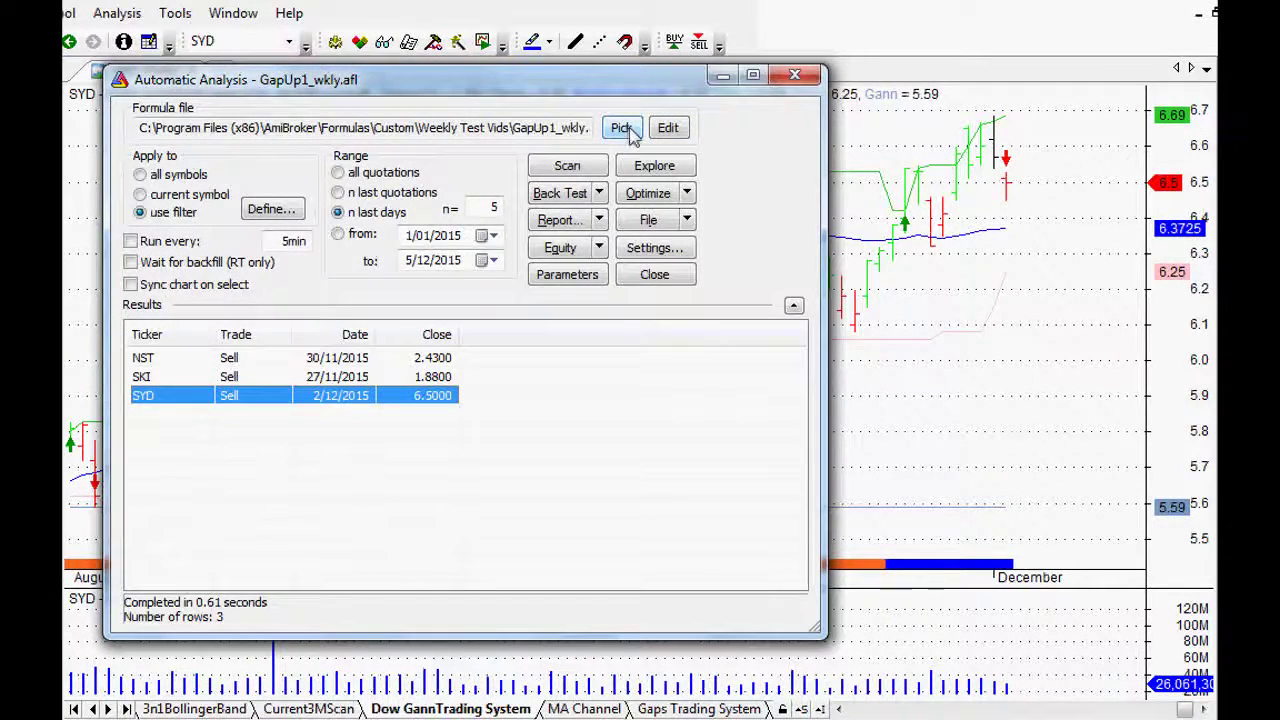
- Load the formula MA Channel_wkly.afl and run an exploration with it over the last 5 days
left_click(621, 128)
left_click(352, 287)
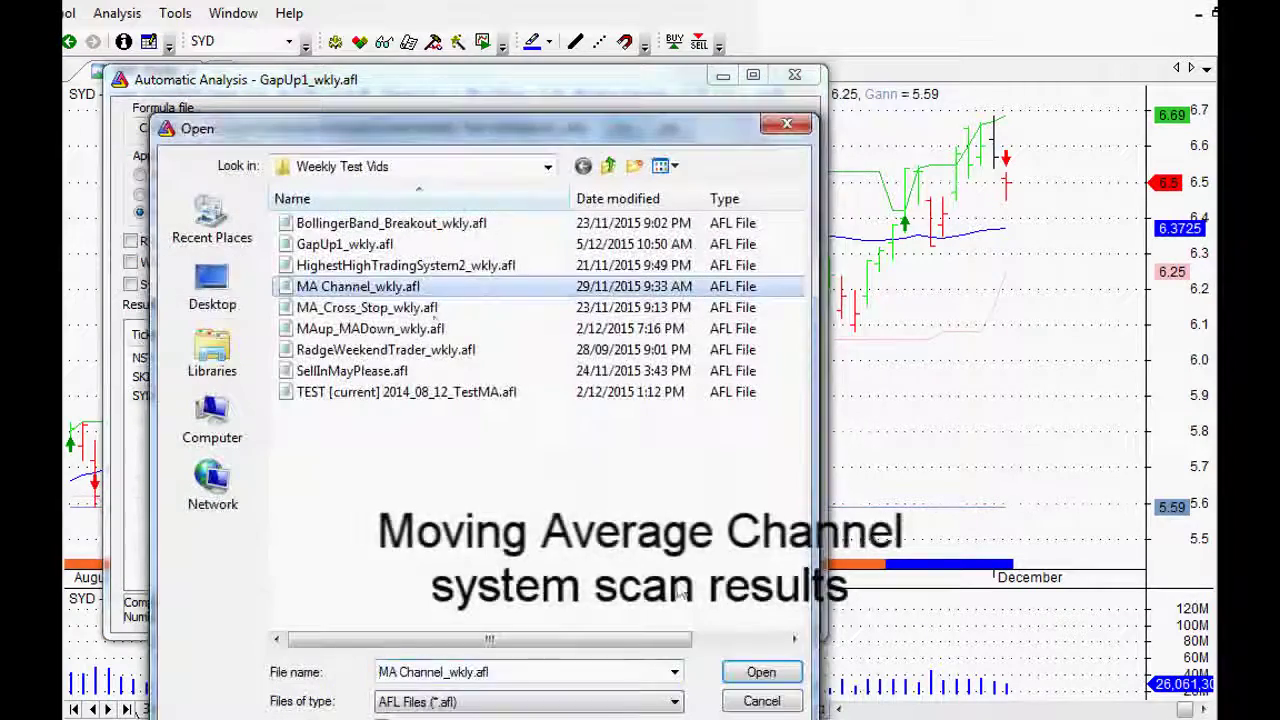
left_click(757, 675)
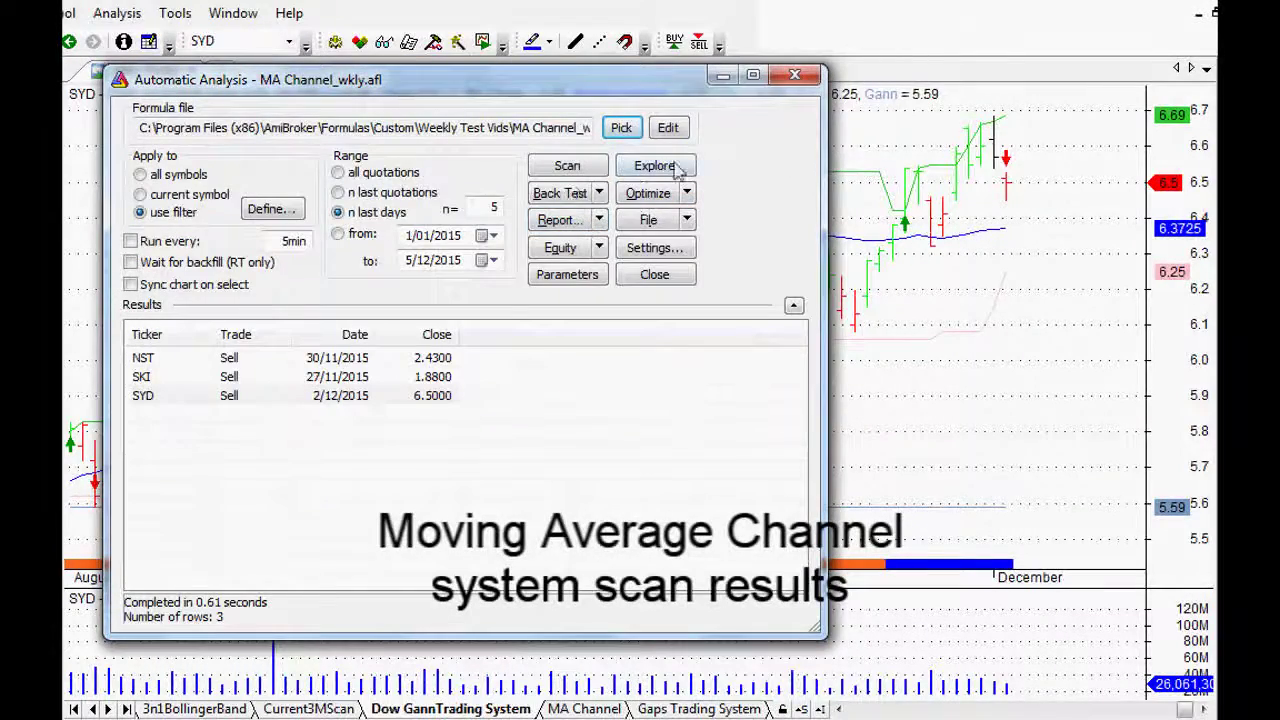
left_click(654, 166)
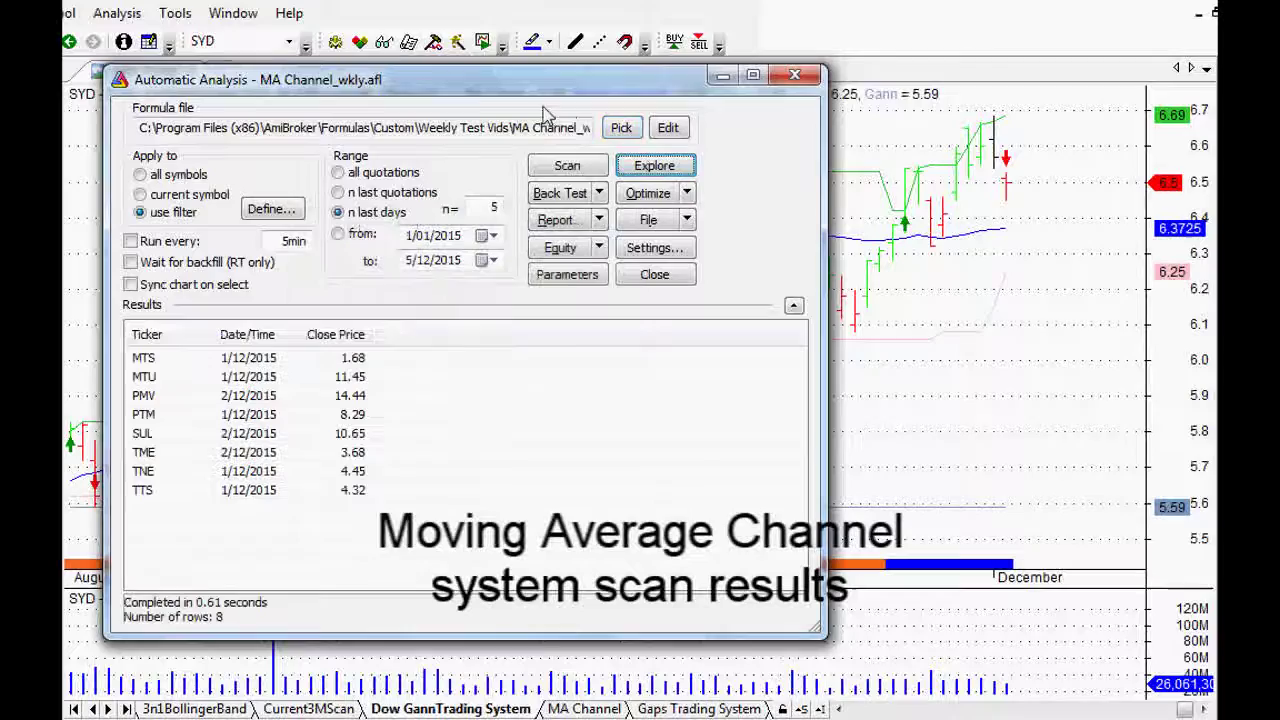
mouse_move(497, 100)
left_mouse_down()
mouse_move(506, 90)
mouse_move(506, 104)
mouse_move(461, 124)
mouse_move(510, 117)
left_mouse_up()
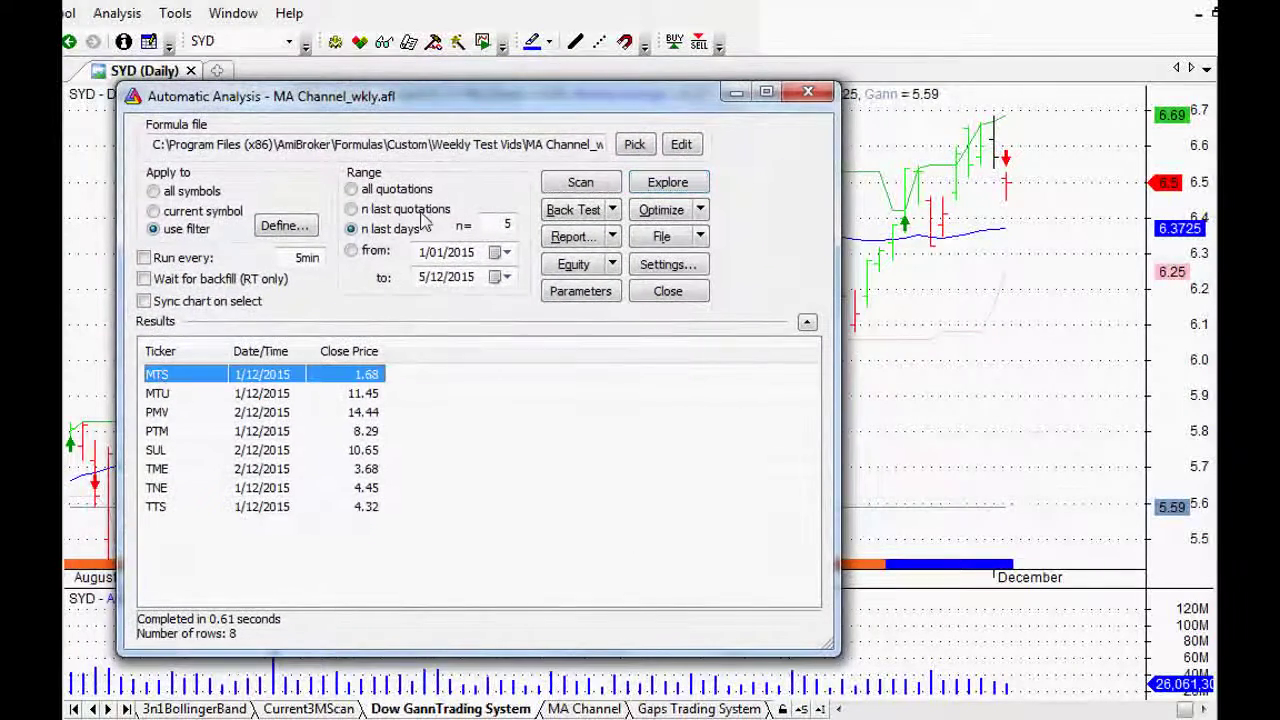
- Show the MTS daily chart on the MA Channel sheet and narrow the analysis window so the recent bars are uncovered
double_click(160, 376)
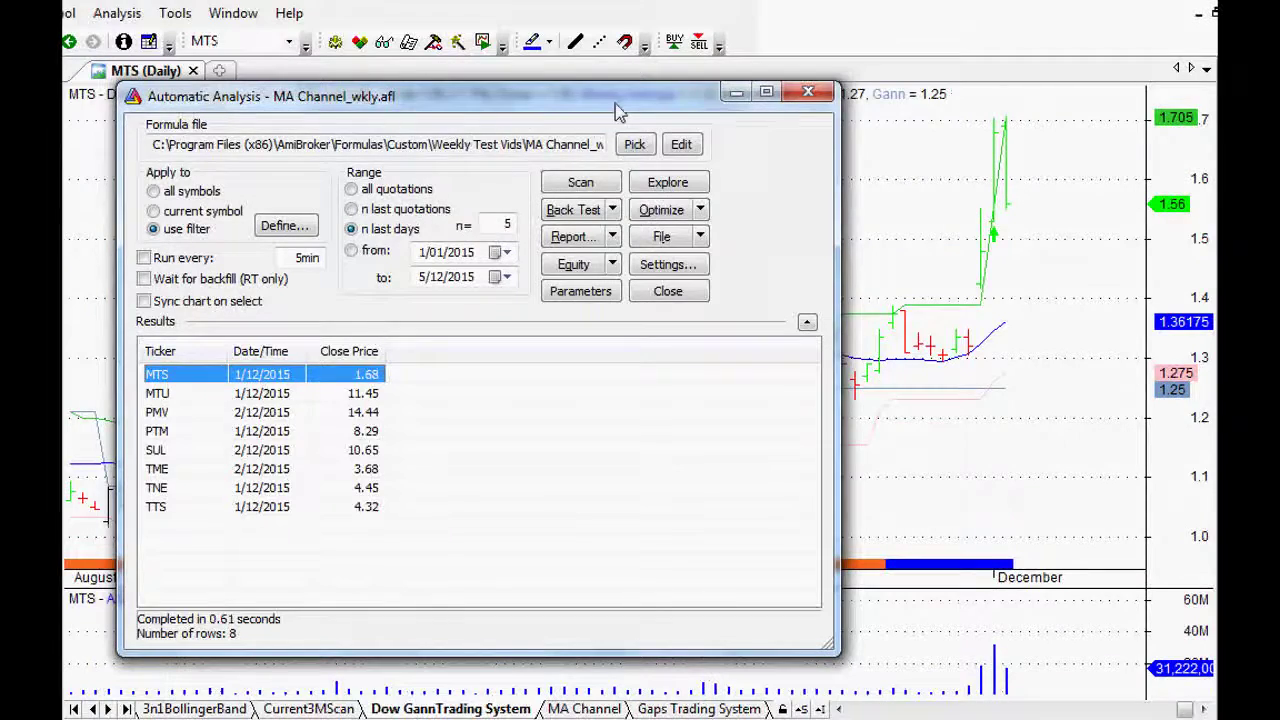
left_click(584, 708)
left_click_drag(600, 96, 643, 98)
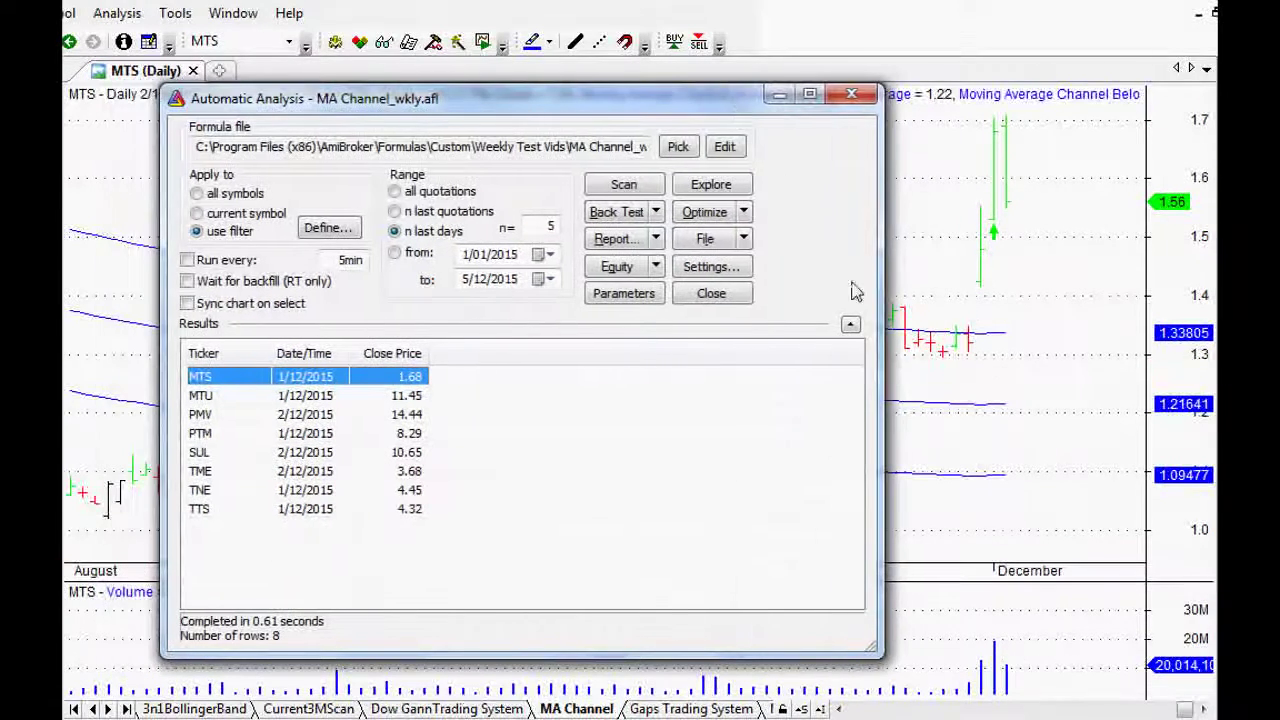
left_click_drag(876, 306, 766, 306)
left_click_drag(541, 107, 442, 108)
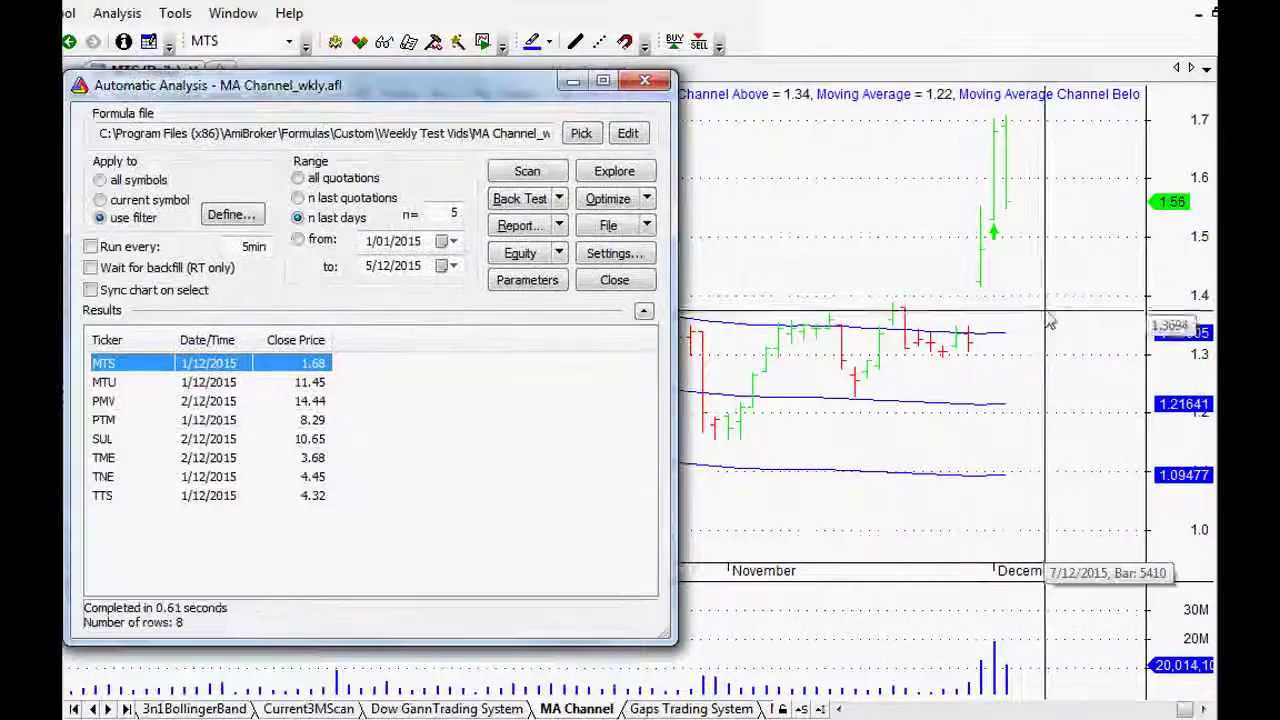
- Examine the buy signal on the MTU daily chart, moving the analysis window aside to uncover the price bars
left_click(112, 386)
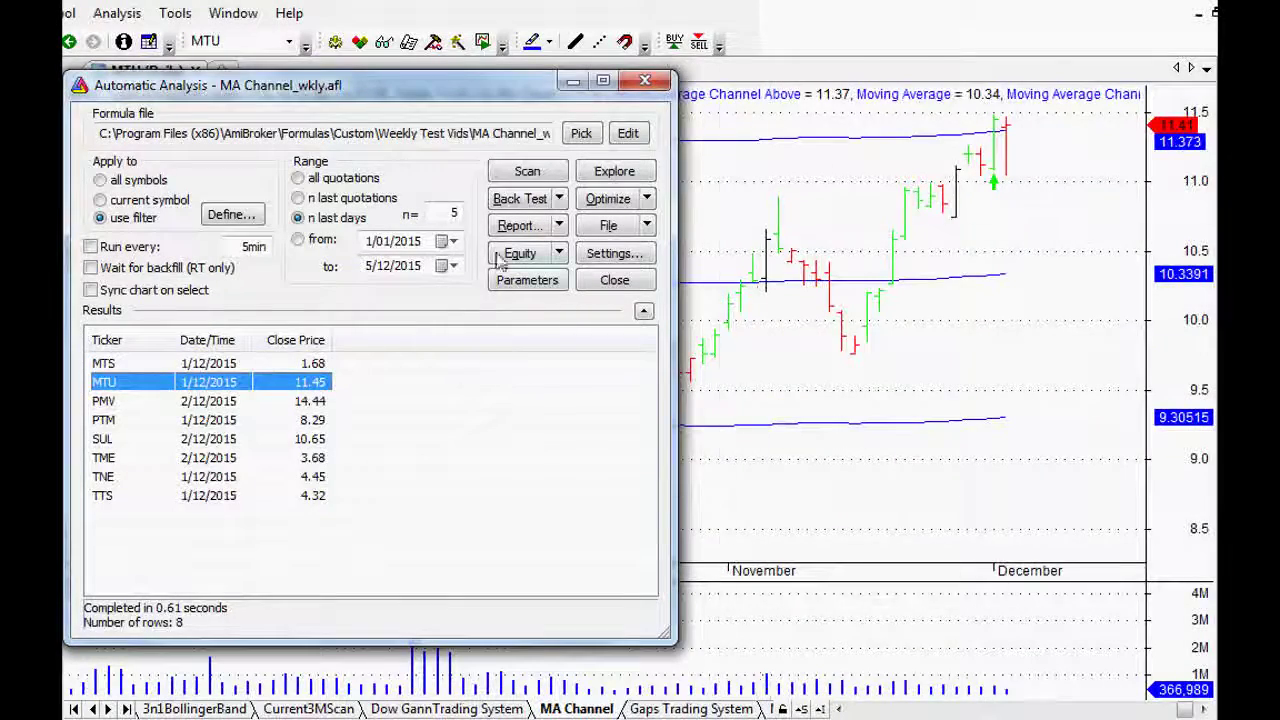
left_click_drag(417, 92, 494, 122)
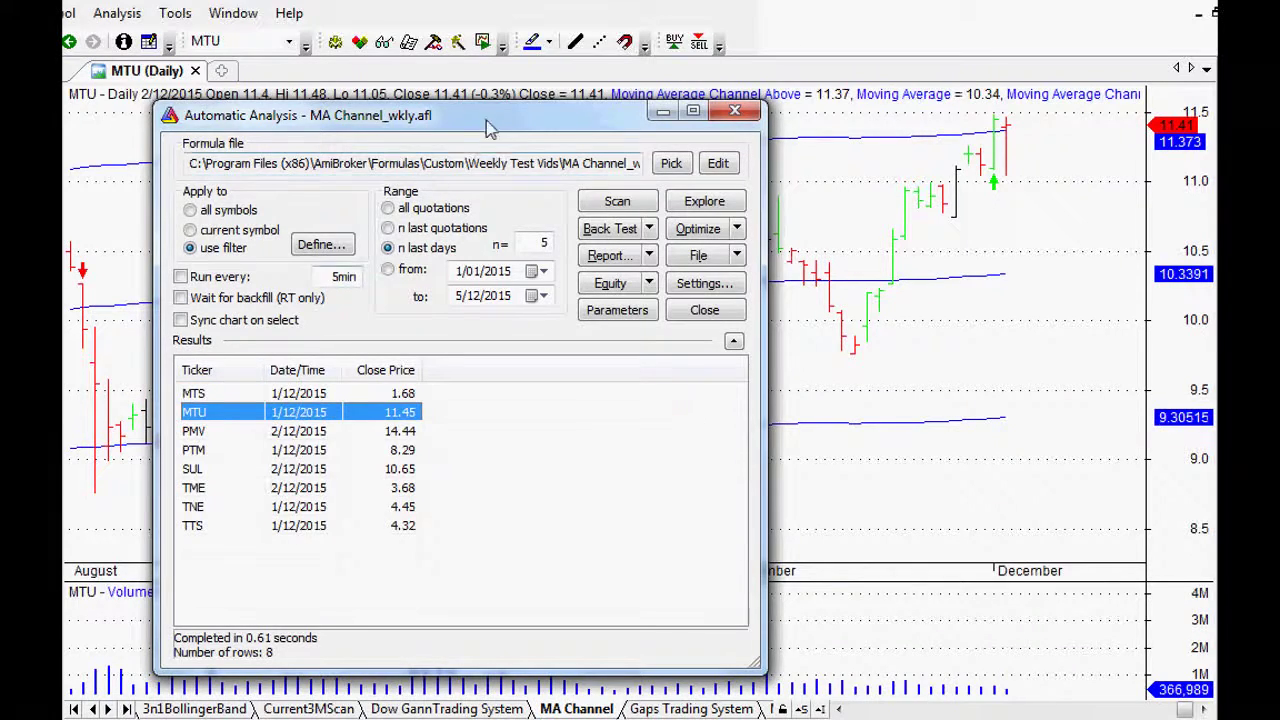
left_click_drag(502, 127, 452, 118)
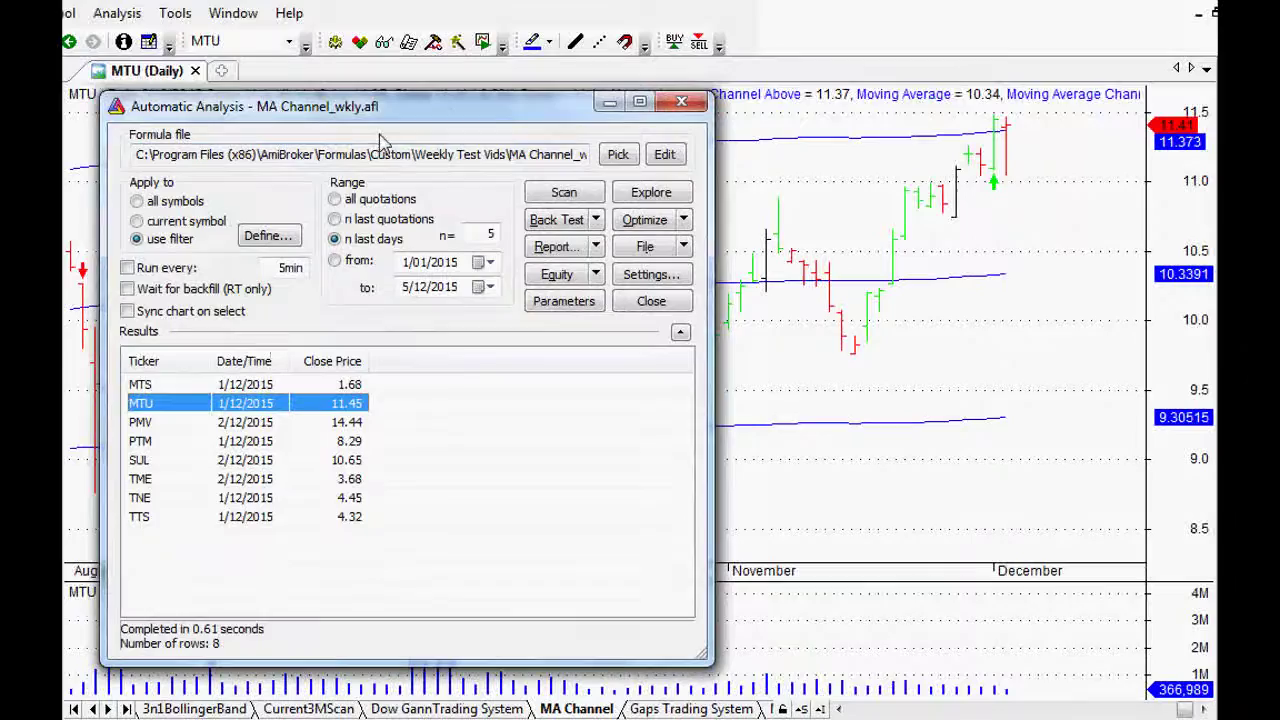
left_click_drag(420, 122, 387, 213)
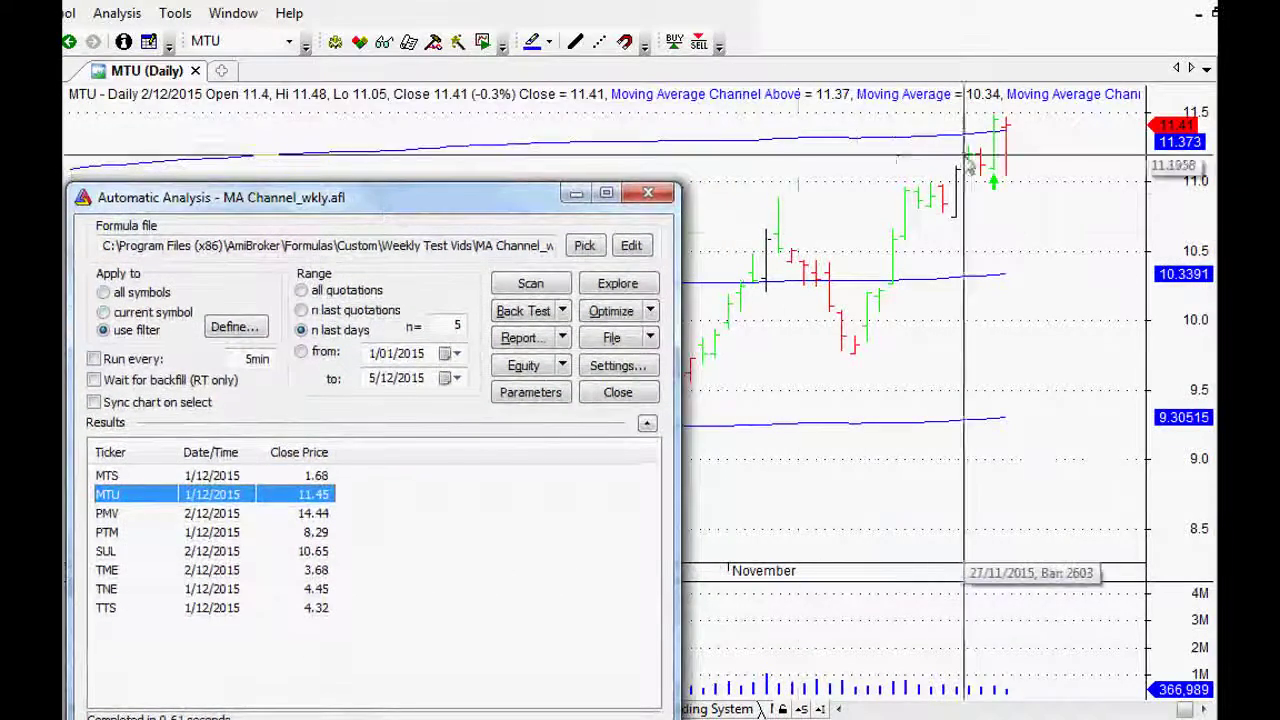
left_click_drag(497, 205, 242, 162)
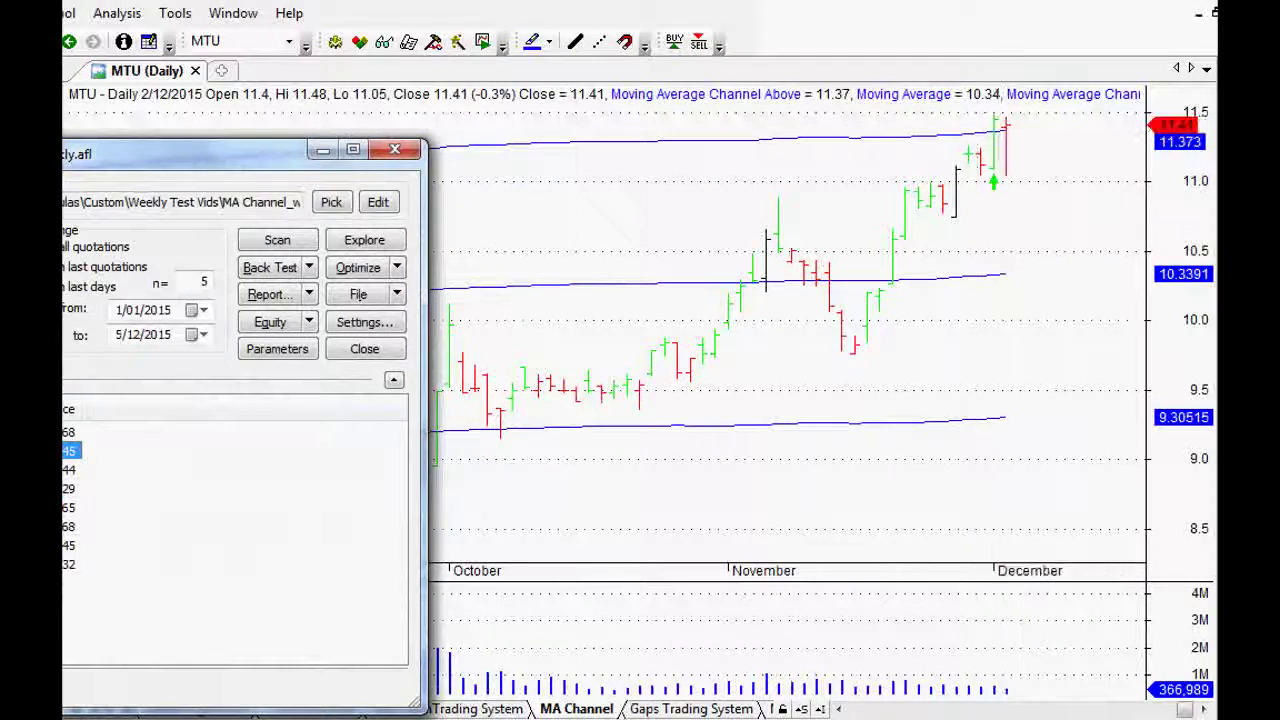
- Examine the buy signals against the moving average channel on the PMV, PTM, SUL, TME, TNE and TTS daily charts
left_click(68, 469)
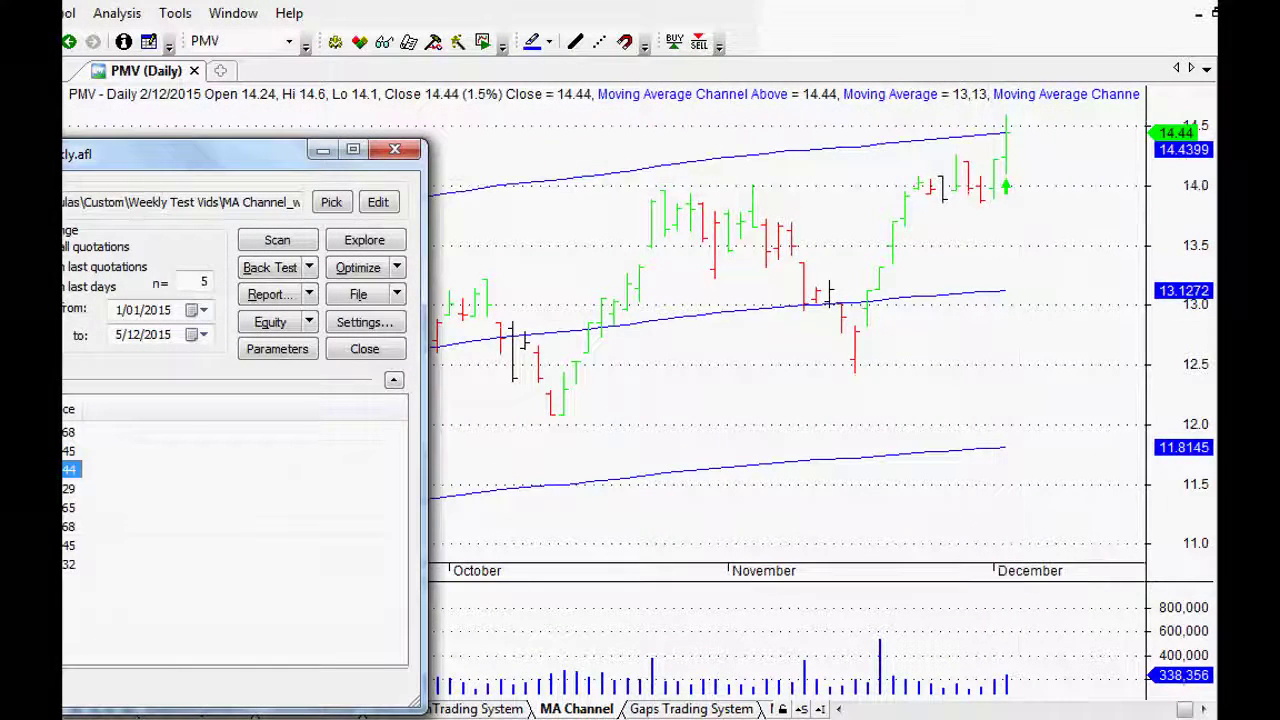
left_click(68, 488)
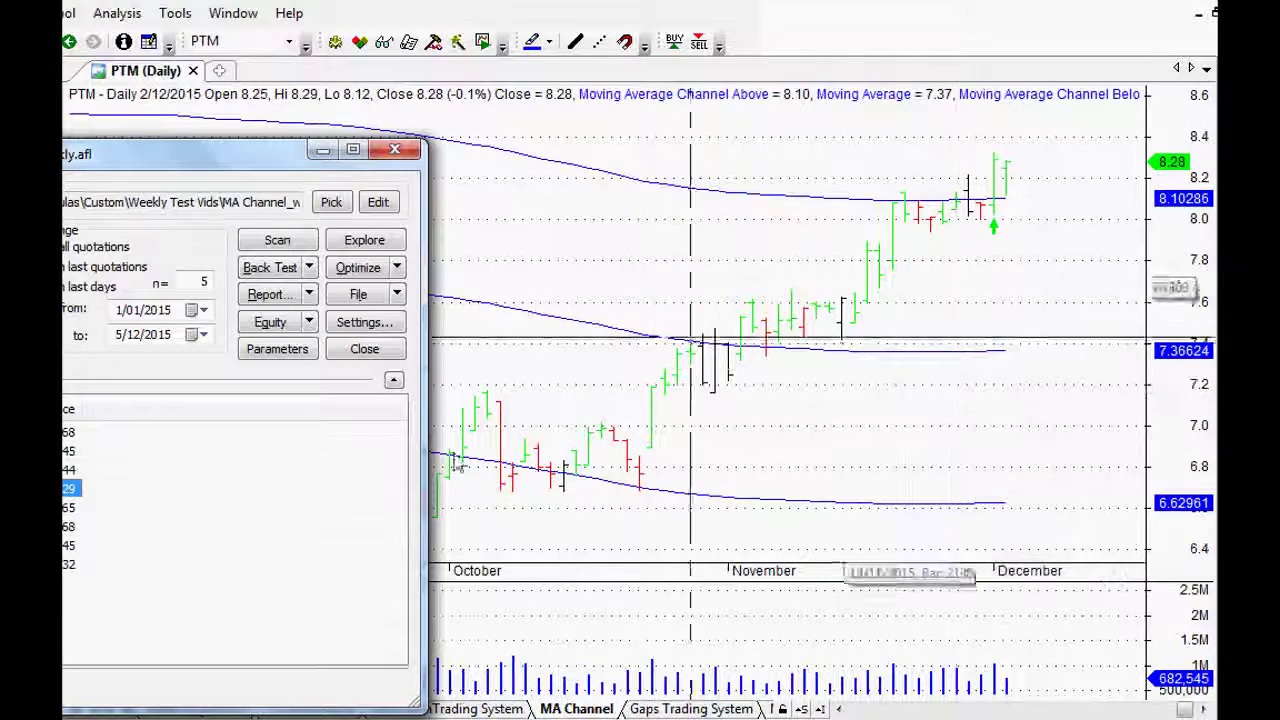
left_click(68, 507)
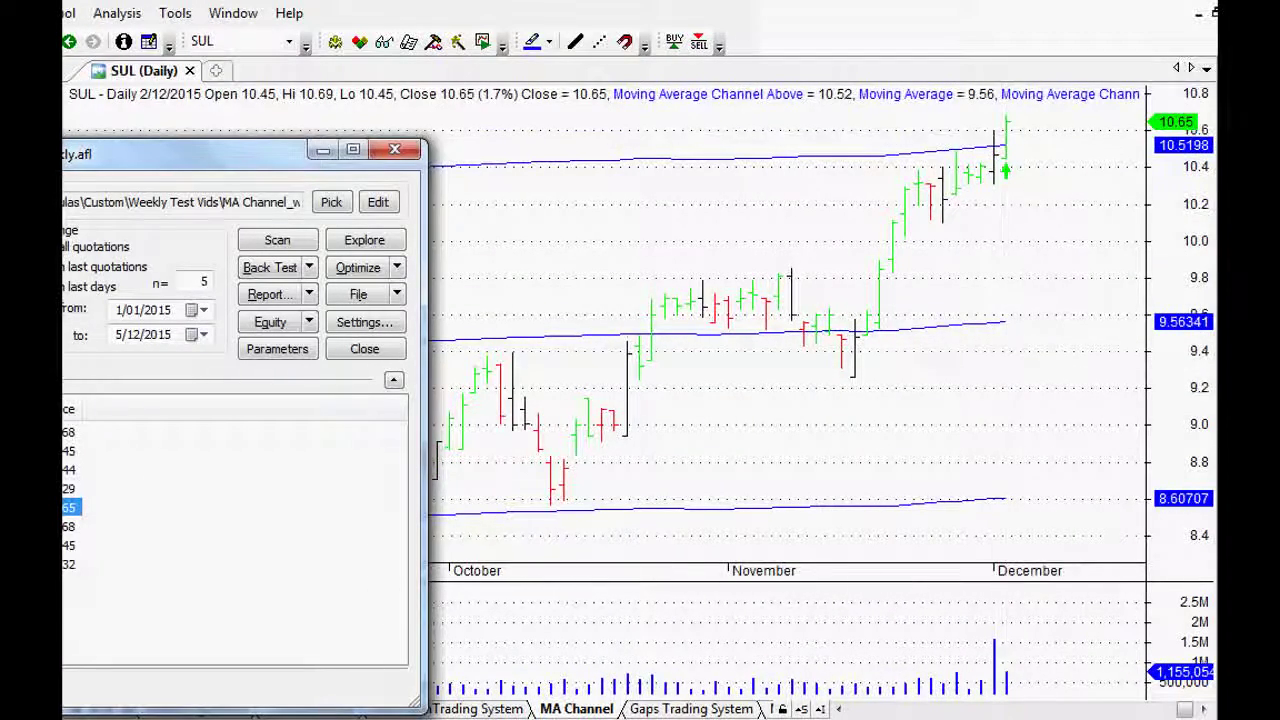
scroll(540, 450, "down", 3)
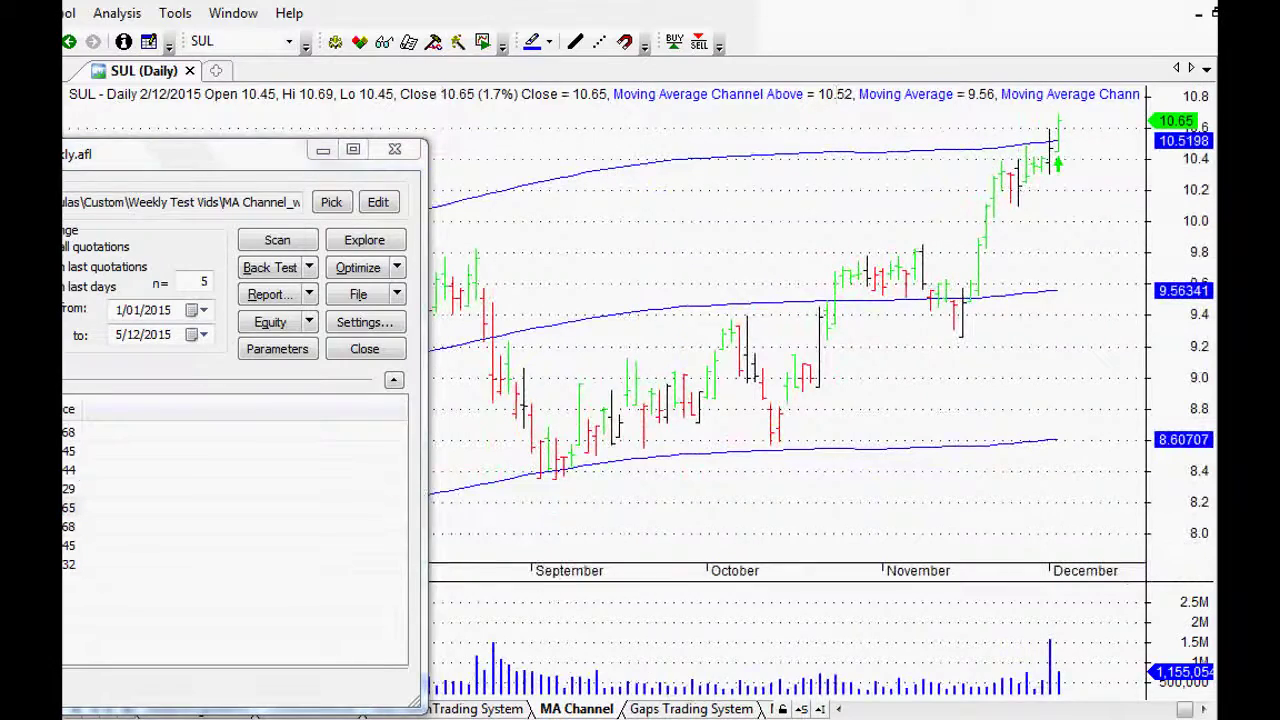
left_click(70, 526)
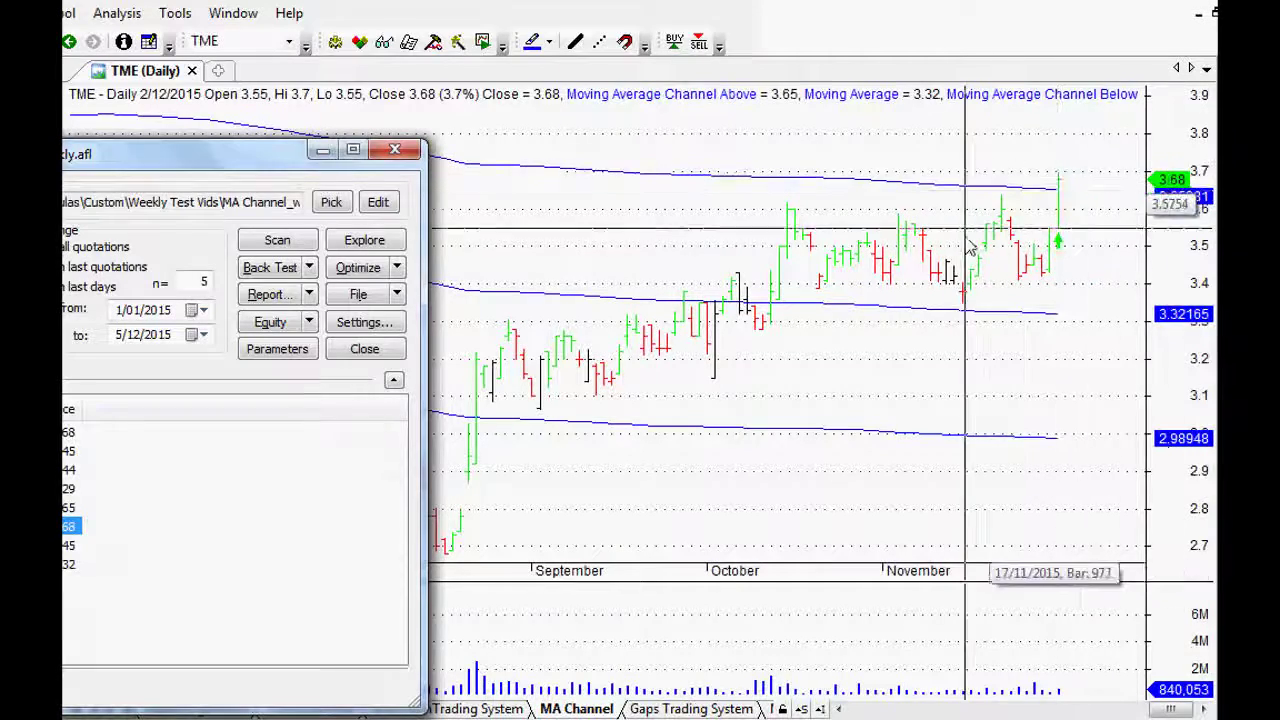
left_click(70, 545)
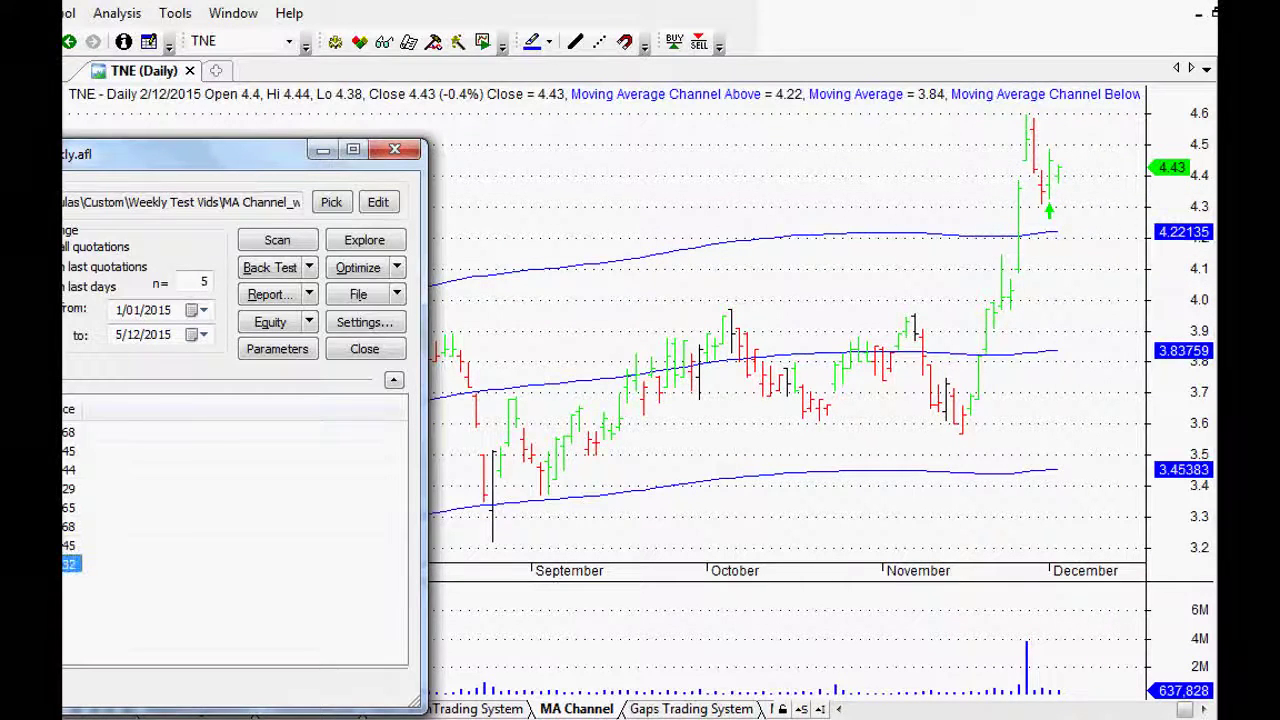
key("Down")
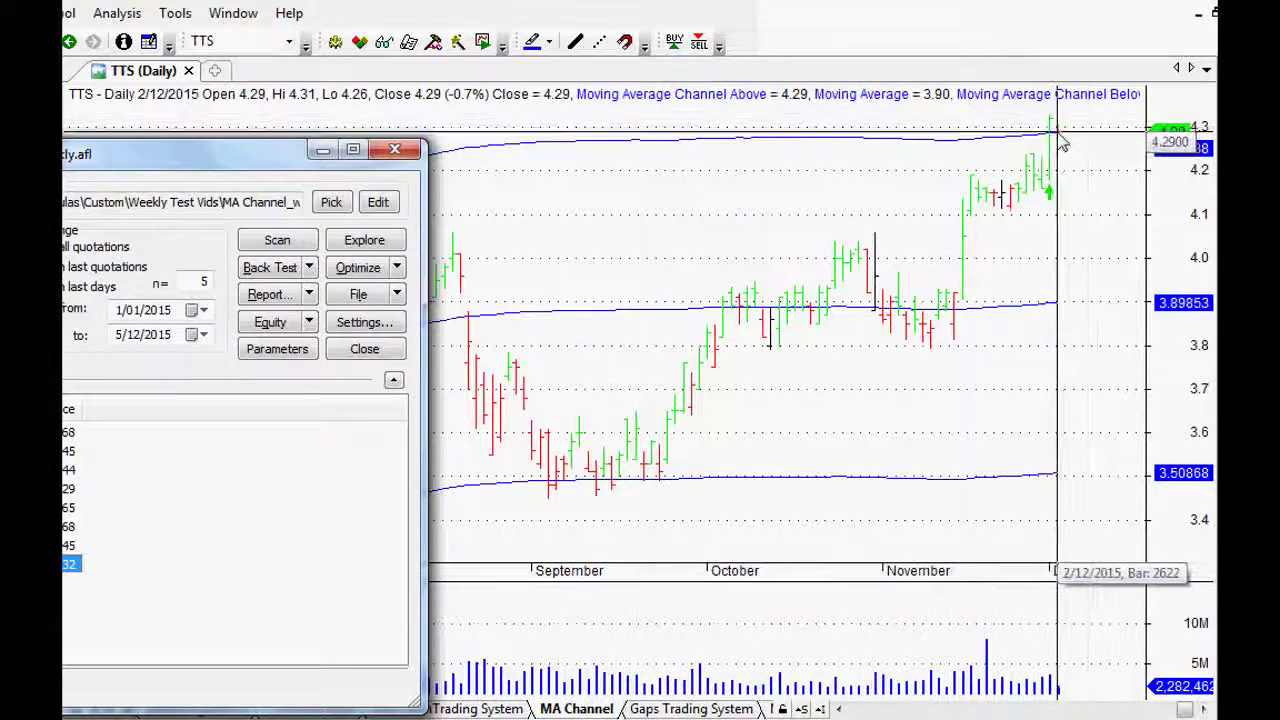
- Bring the whole analysis window with its list of explored tickers back into view
left_click_drag(243, 163, 456, 119)
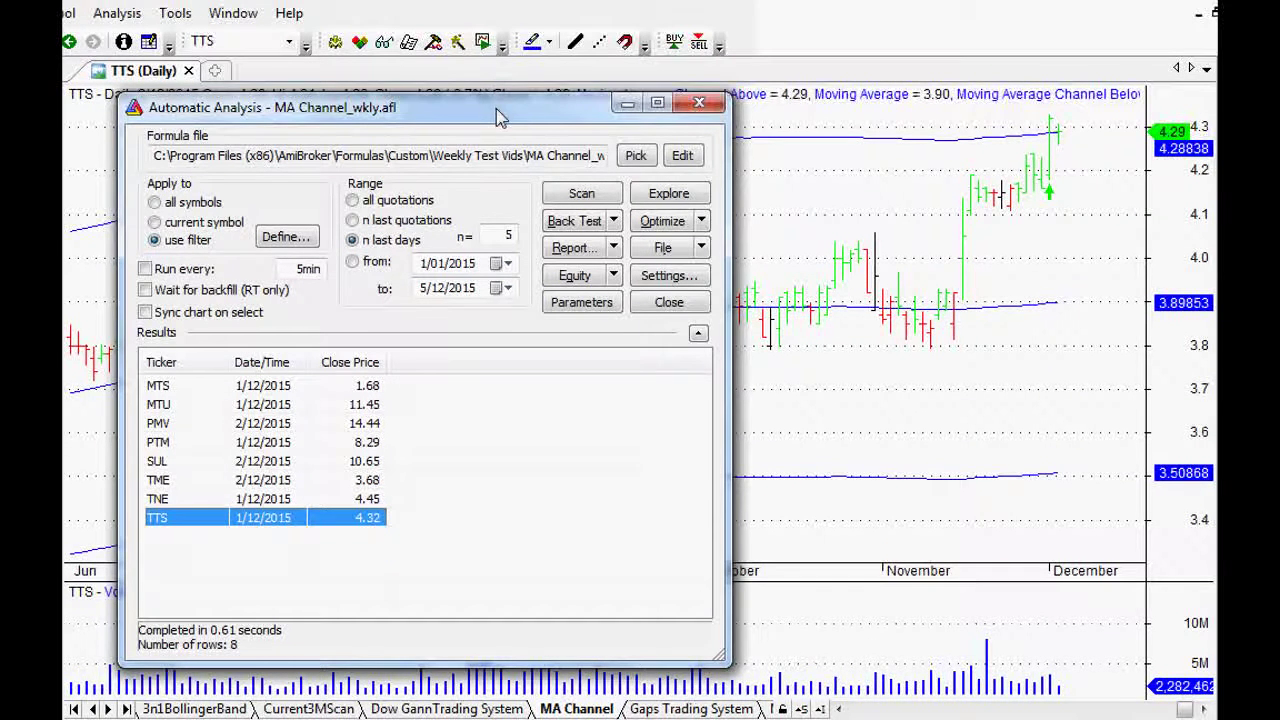
left_click_drag(496, 108, 495, 102)
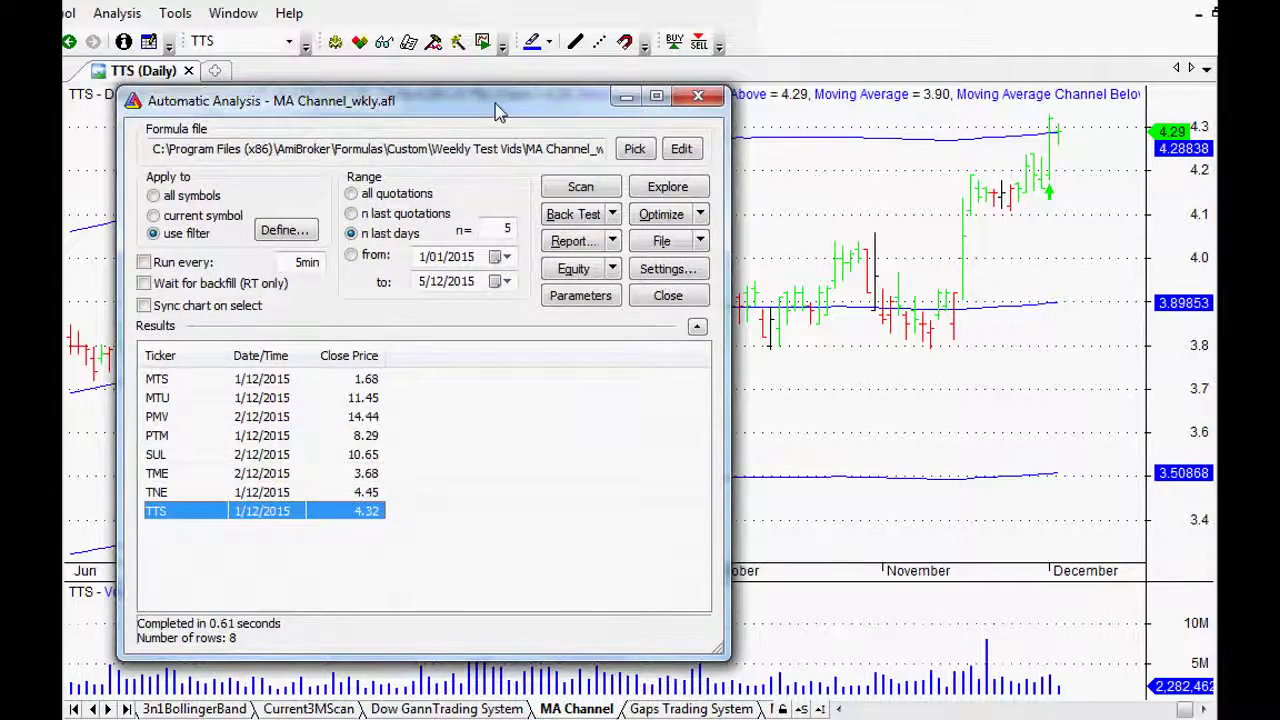
left_click_drag(495, 103, 495, 81)
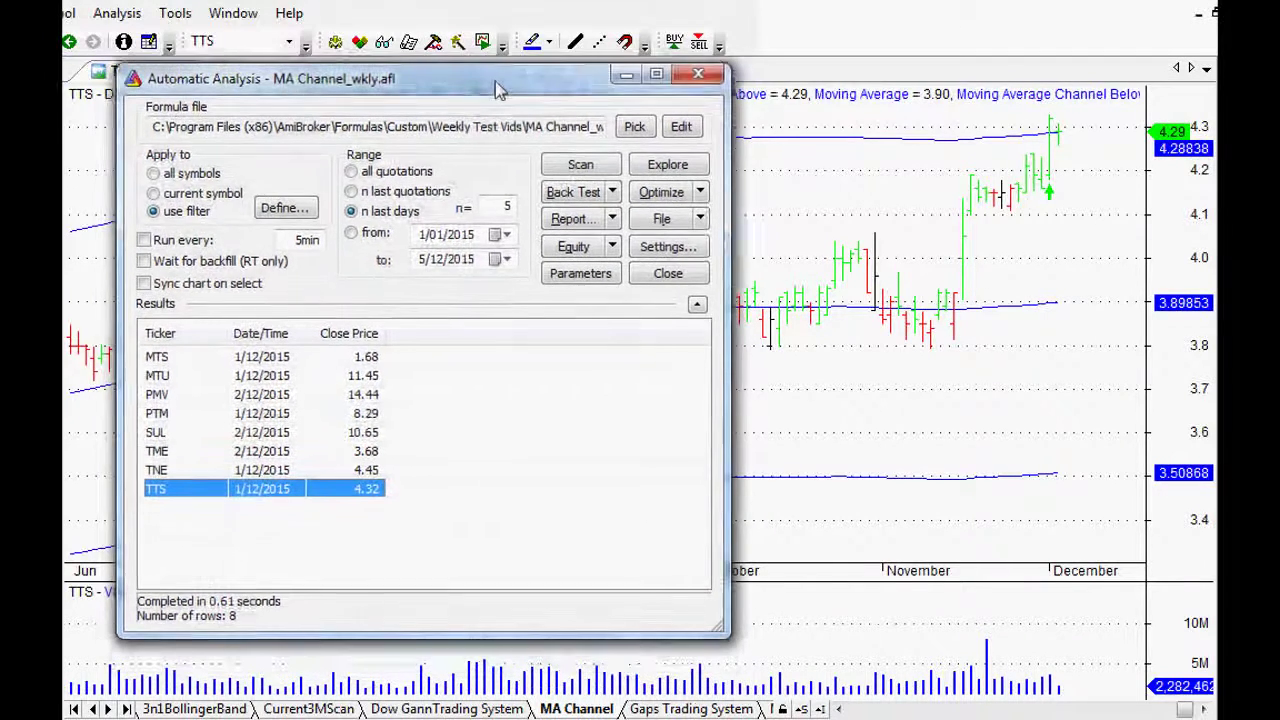